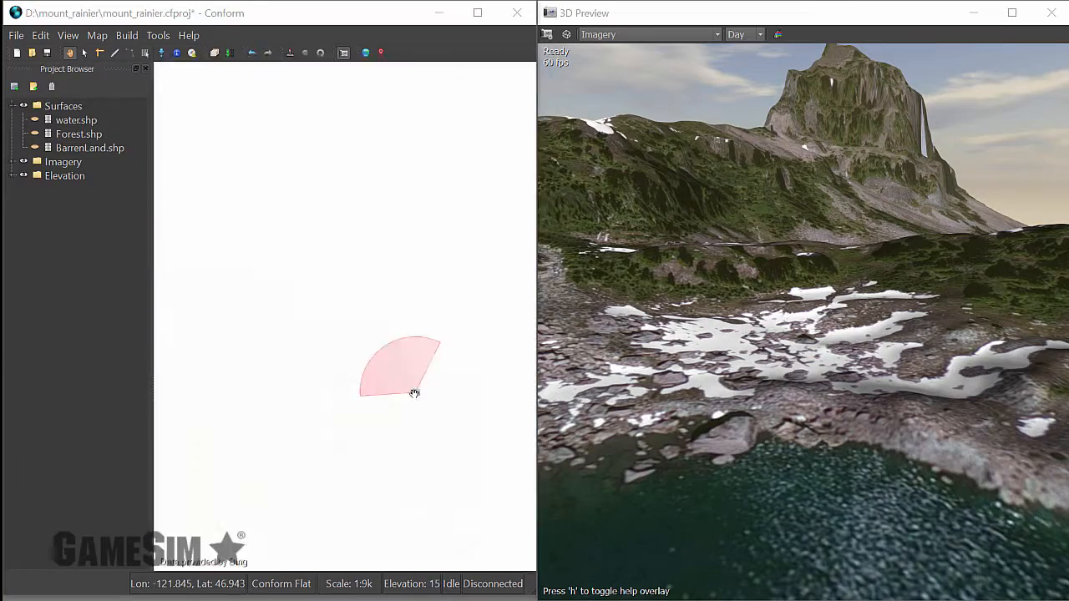
Hide the Imagery layers to view the bare elevation terrain in the map and 3D preview, and show them again.
{"action": "left_click_drag", "start_coordinate": [389, 365], "coordinate": [409, 390]}
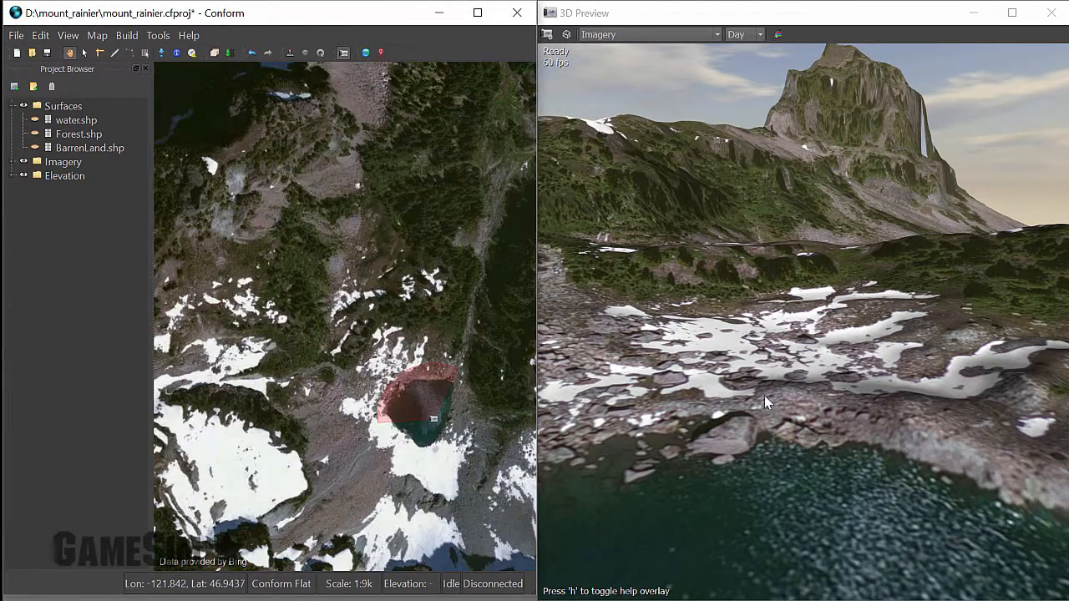
{"action": "left_click_drag", "start_coordinate": [751, 376], "coordinate": [710, 321]}
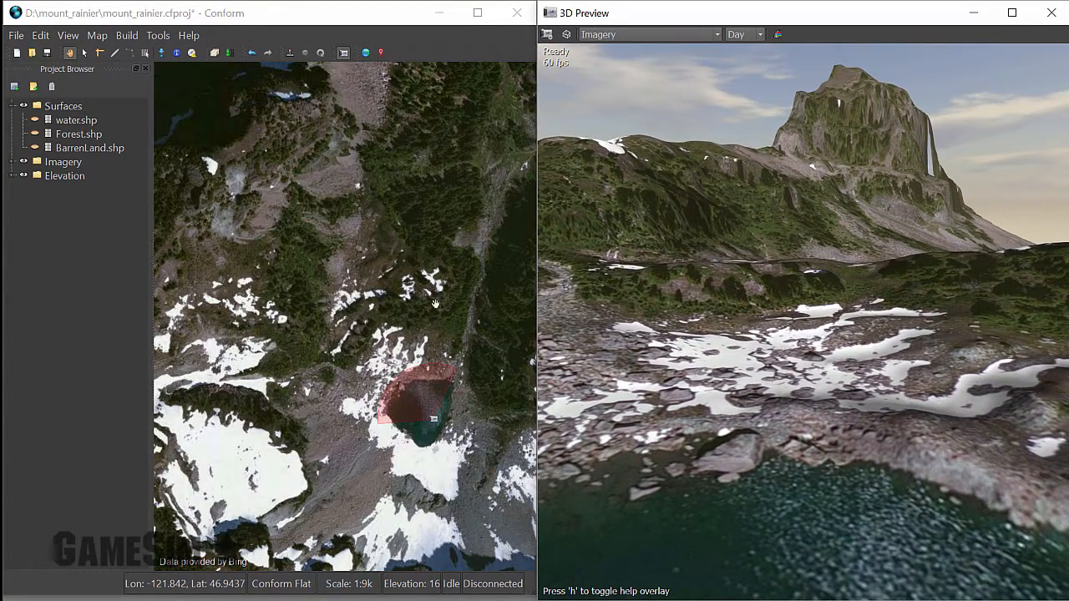
{"action": "left_click", "coordinate": [27, 166]}
{"action": "left_click", "coordinate": [25, 163]}
{"action": "left_click_drag", "start_coordinate": [772, 352], "coordinate": [802, 342]}
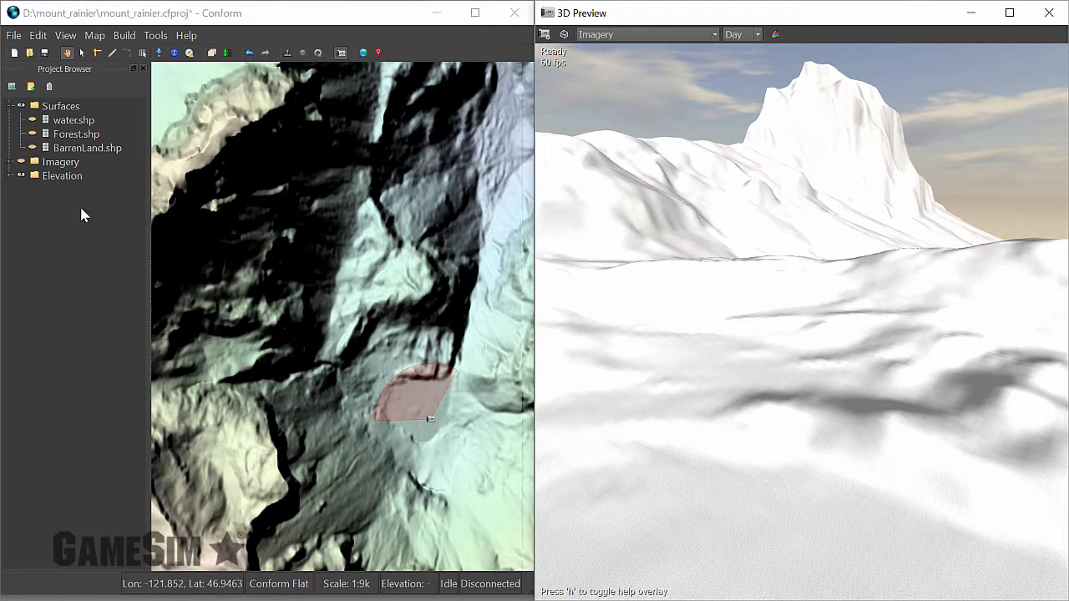
{"action": "left_click", "coordinate": [23, 163]}
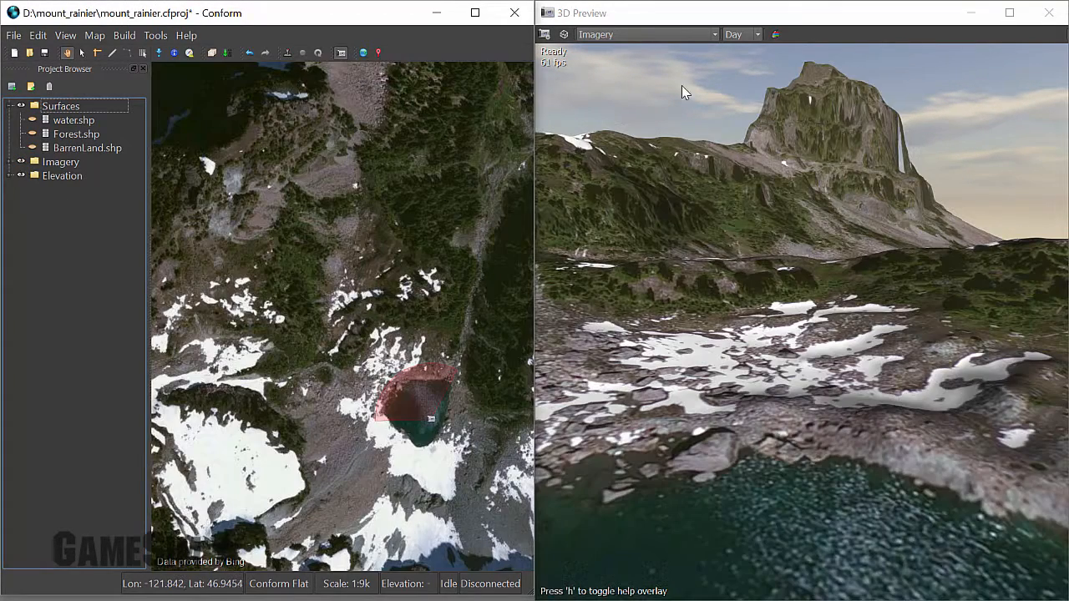
Set the 3D preview's display mode to PTP and view the procedural ground up close.
{"action": "left_click", "coordinate": [650, 40]}
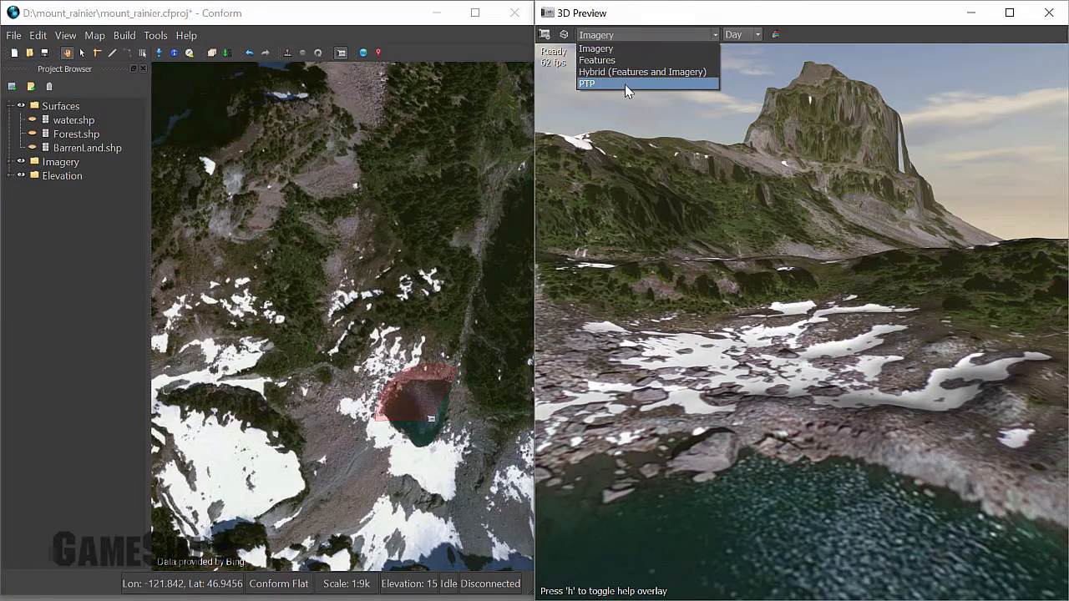
{"action": "left_click", "coordinate": [625, 85]}
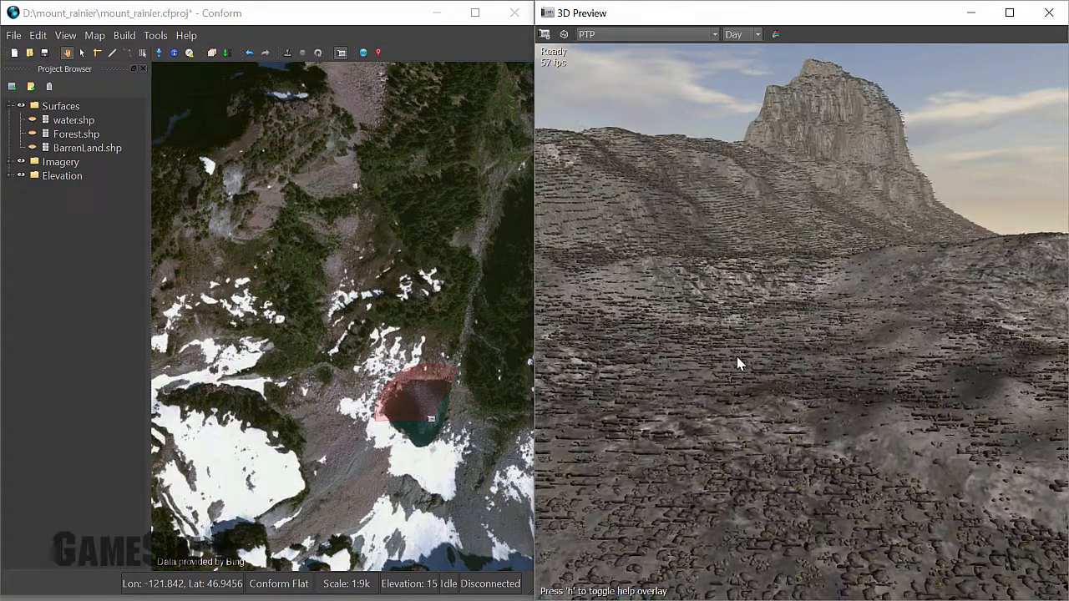
{"action": "key", "text": "q"}
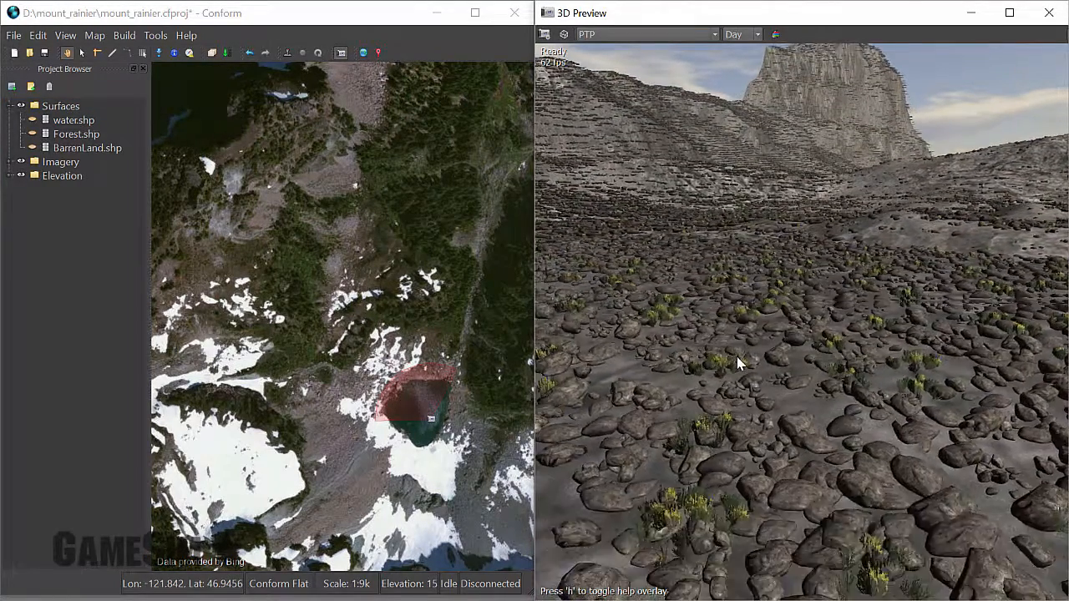
{"action": "left_click_drag", "start_coordinate": [737, 363], "coordinate": [720, 336]}
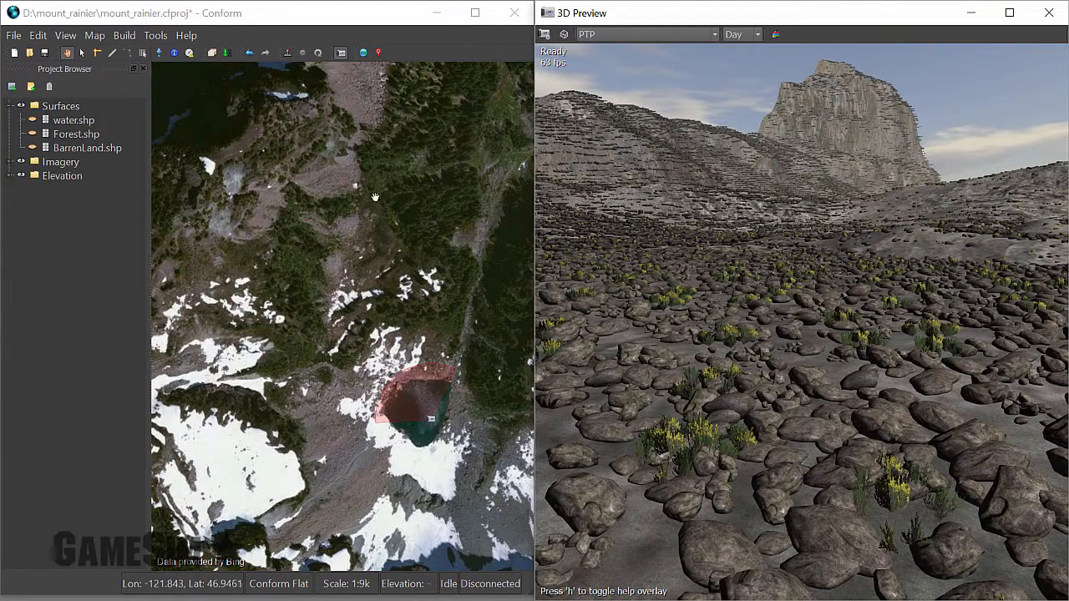
Set the base material in the PTP configuration to Mountains_Veg.
{"action": "left_click", "coordinate": [156, 37]}
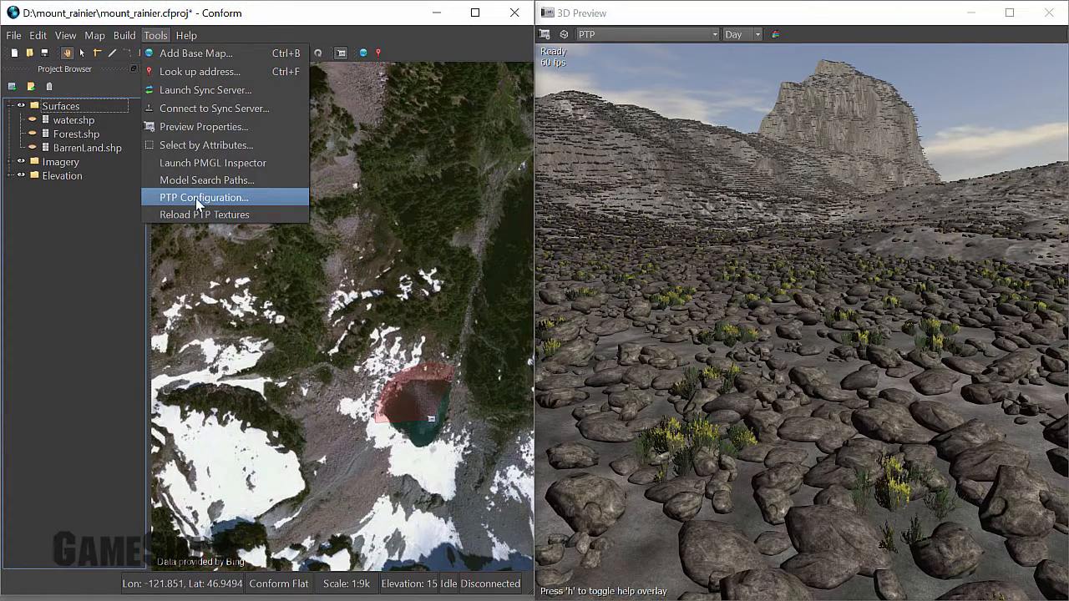
{"action": "left_click", "coordinate": [197, 202]}
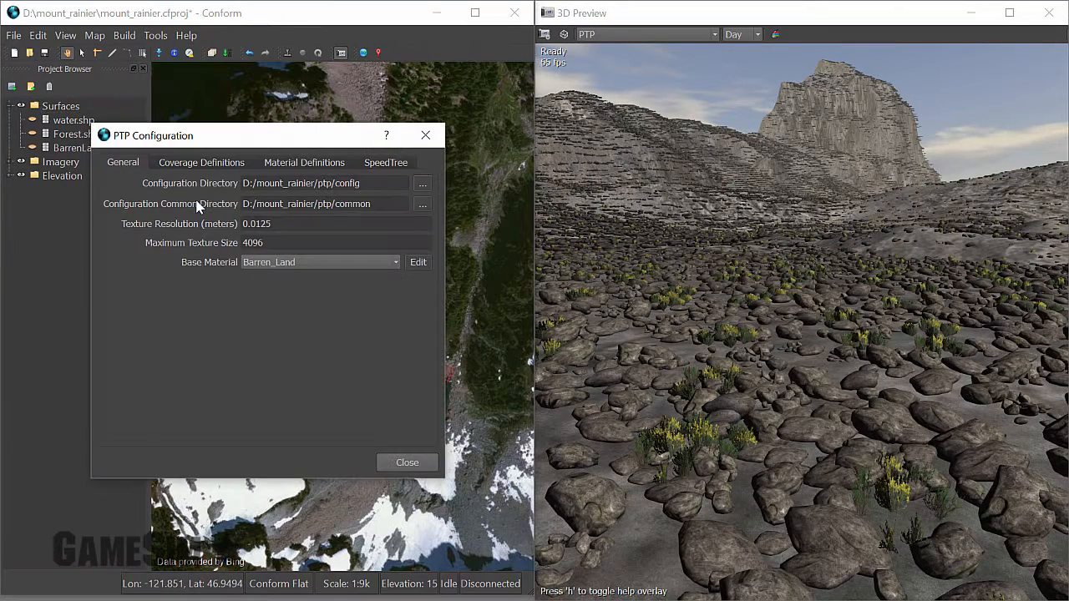
{"action": "left_click", "coordinate": [398, 263]}
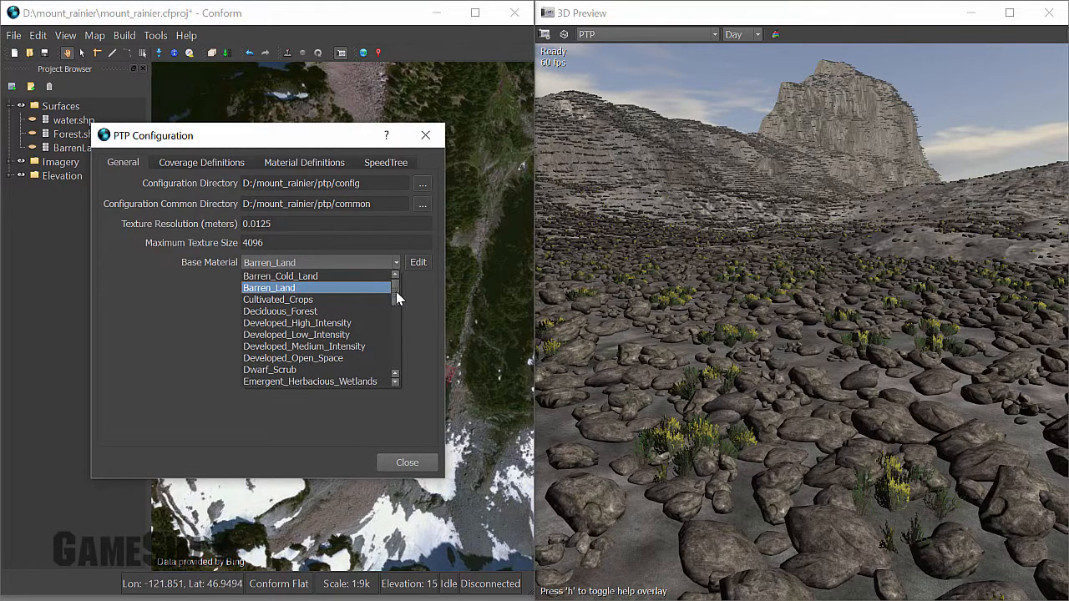
{"action": "left_click_drag", "start_coordinate": [397, 299], "coordinate": [388, 319]}
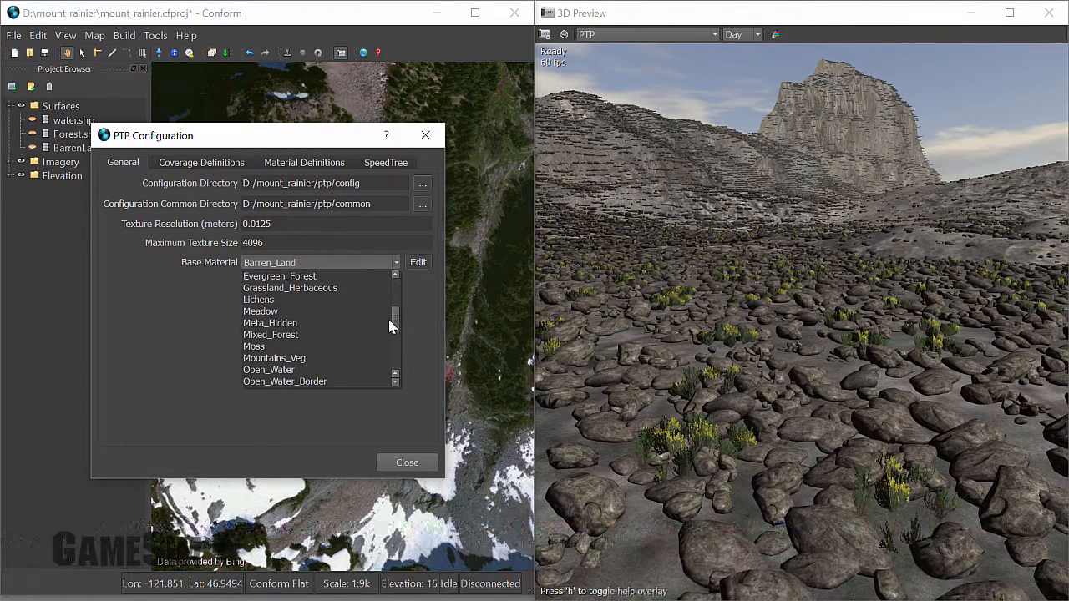
{"action": "left_click", "coordinate": [294, 361]}
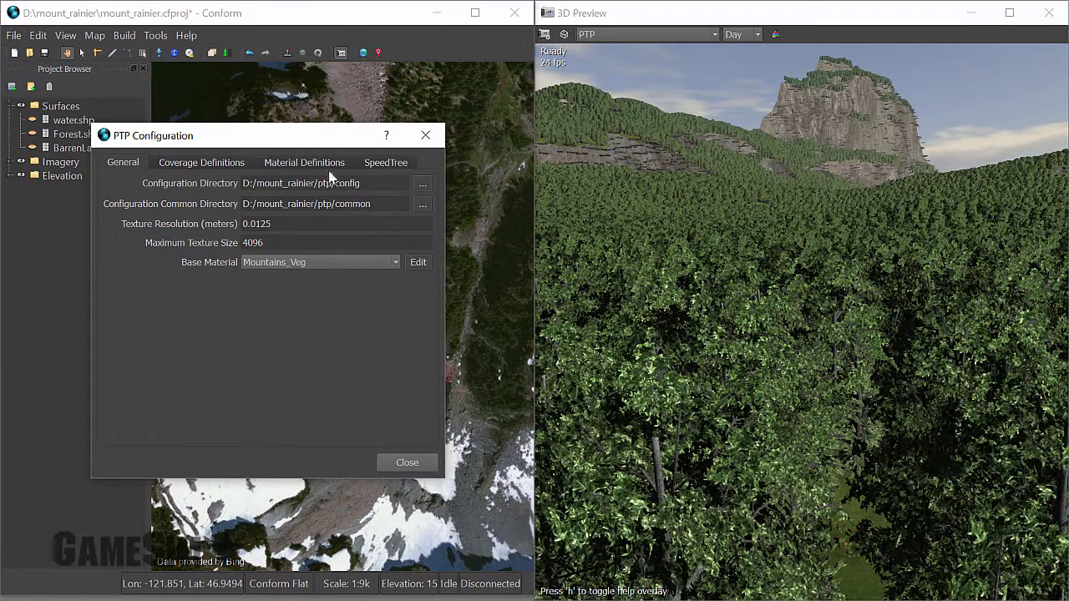
In the Mountains_Veg.yml material definition, set the minimum elevation of the Perennial_Ice_Snow level to 1850 and close the PTP configuration.
{"action": "left_click", "coordinate": [328, 162]}
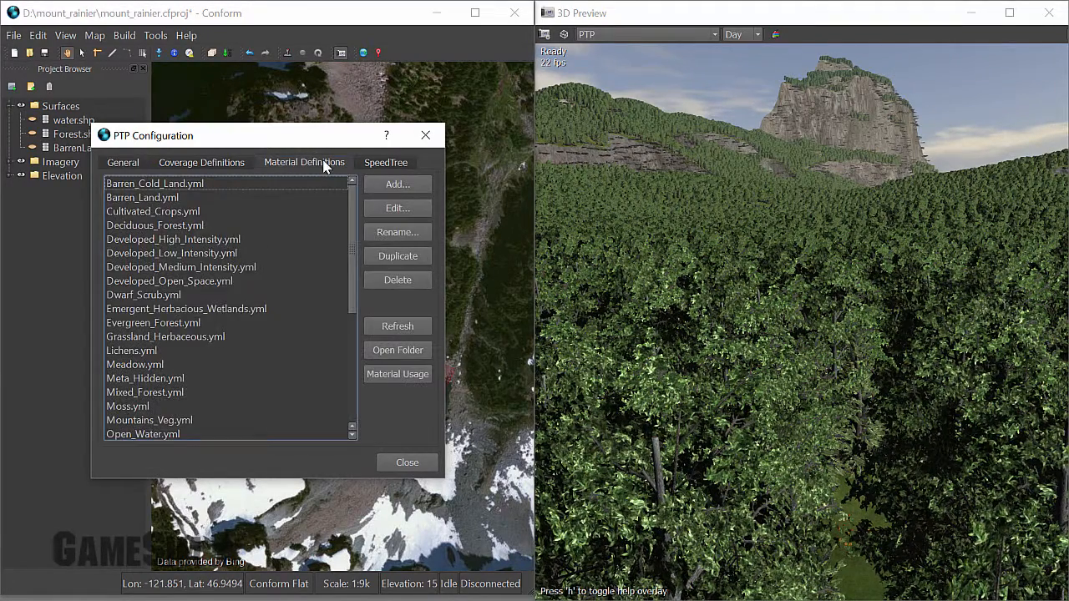
{"action": "left_click", "coordinate": [178, 420]}
{"action": "left_click", "coordinate": [395, 210]}
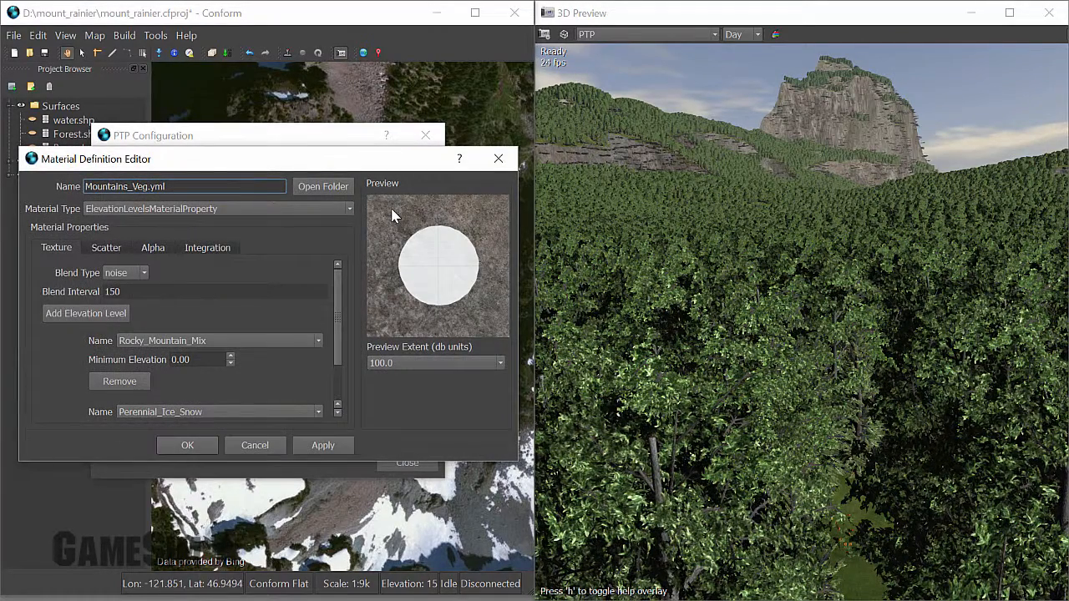
{"action": "left_click_drag", "start_coordinate": [339, 298], "coordinate": [336, 324]}
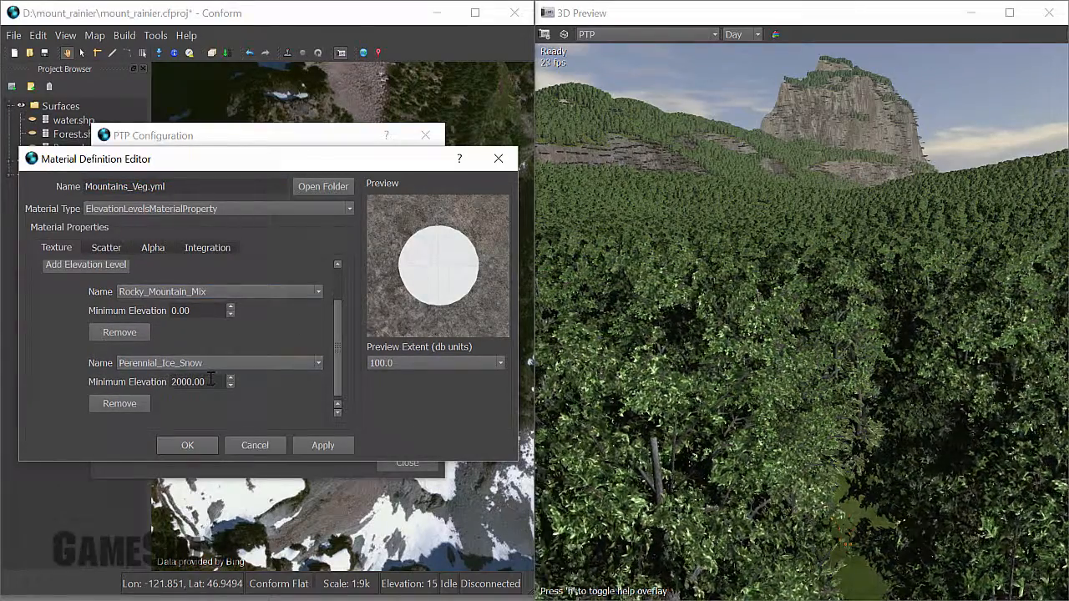
{"action": "left_click_drag", "start_coordinate": [207, 382], "coordinate": [164, 383]}
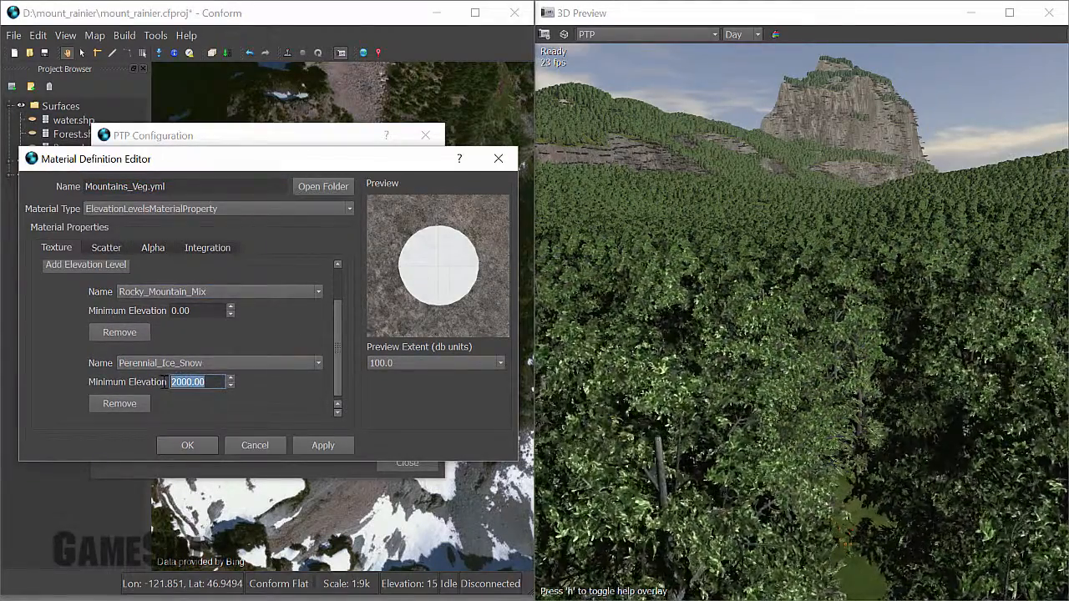
{"action": "type", "text": "1"}
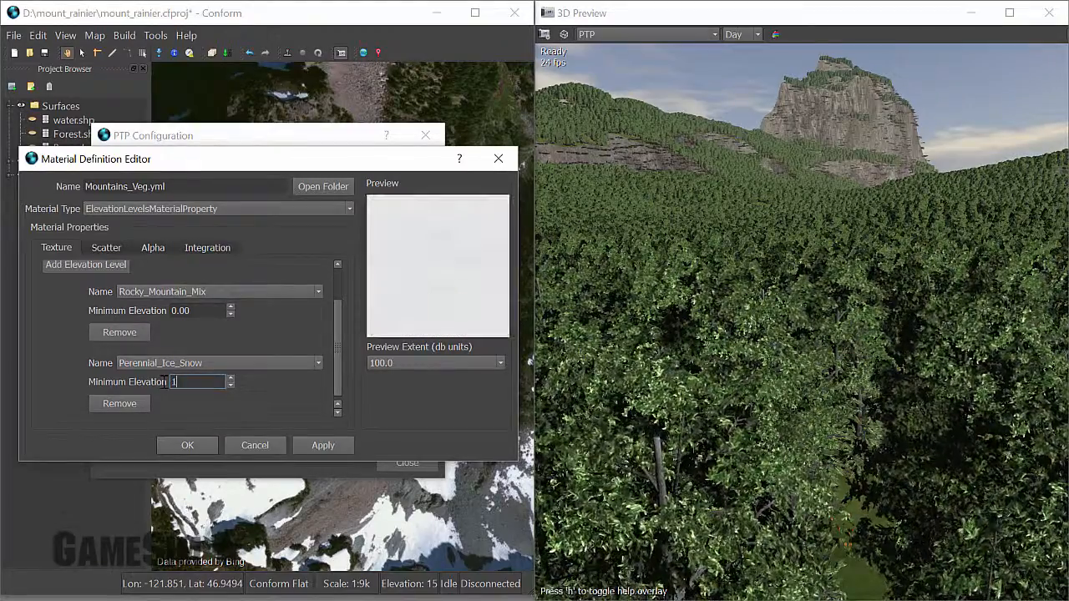
{"action": "type", "text": "850"}
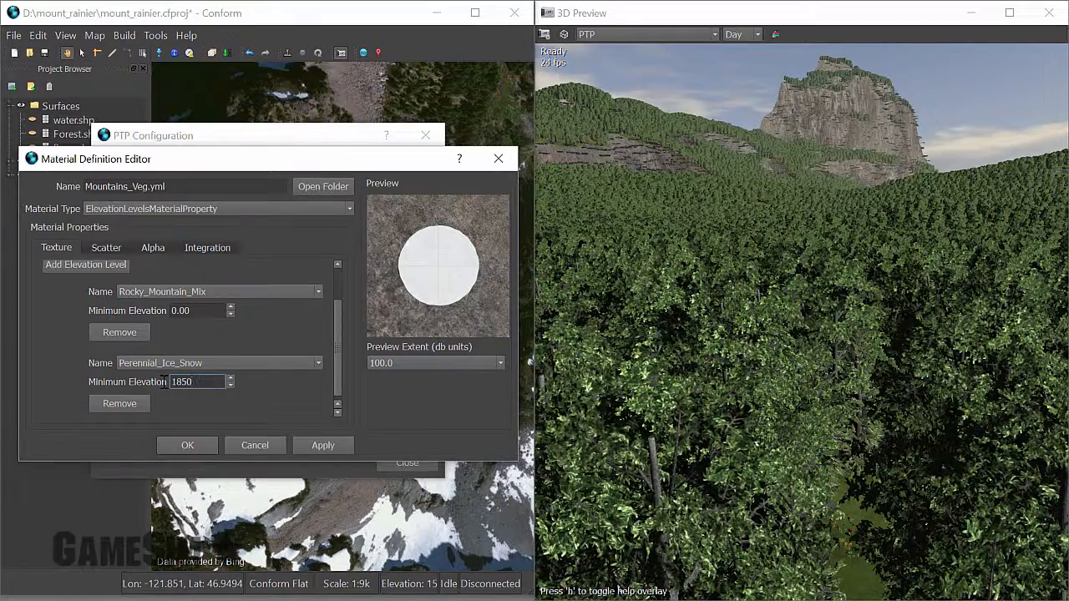
{"action": "left_click", "coordinate": [322, 445]}
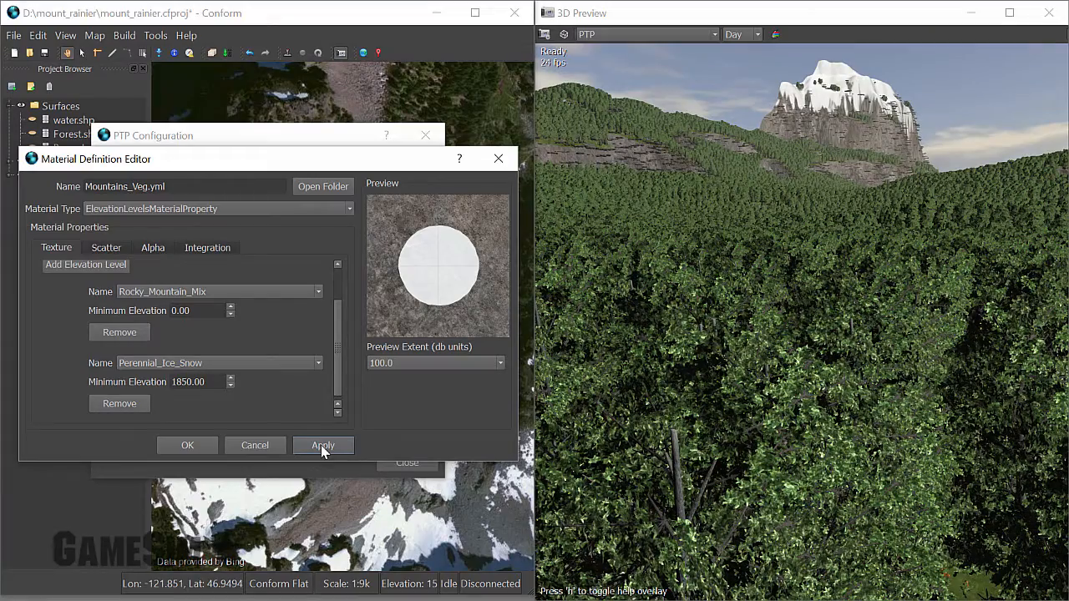
{"action": "left_click", "coordinate": [194, 444]}
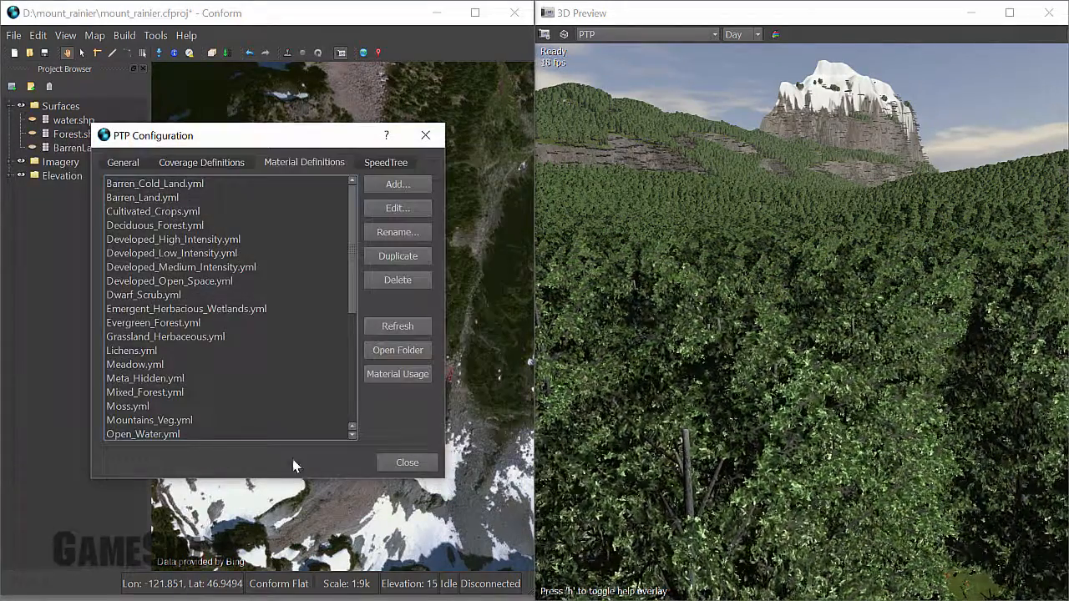
{"action": "left_click", "coordinate": [400, 462]}
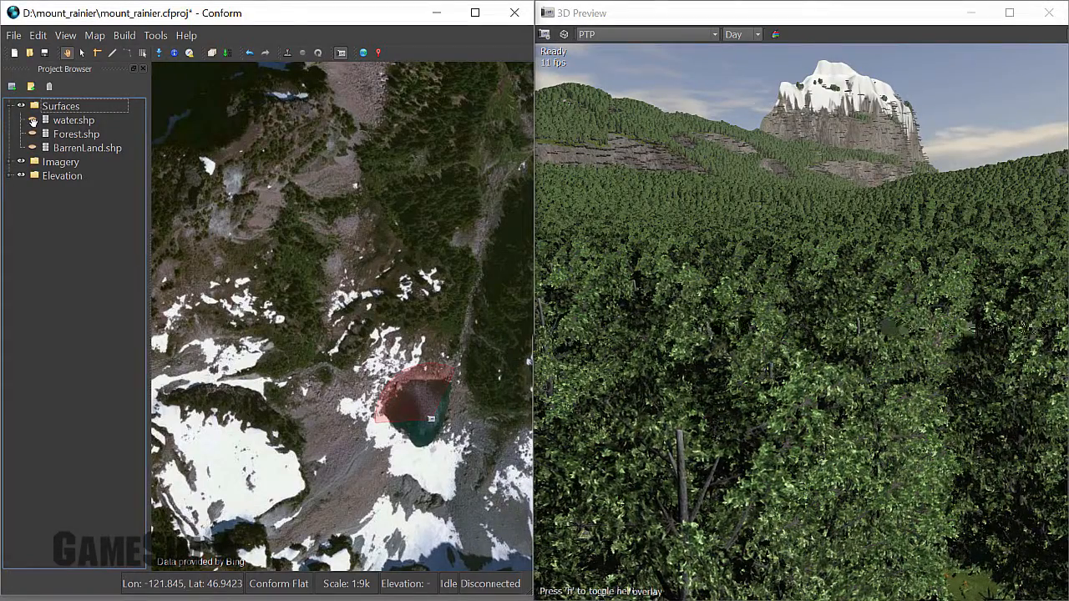
Show the water.shp layer and enable PTP on it with Open_Water as the default coverage definition.
{"action": "left_click", "coordinate": [33, 121]}
{"action": "scroll", "coordinate": [418, 418], "scroll_direction": "up", "scroll_amount": 2}
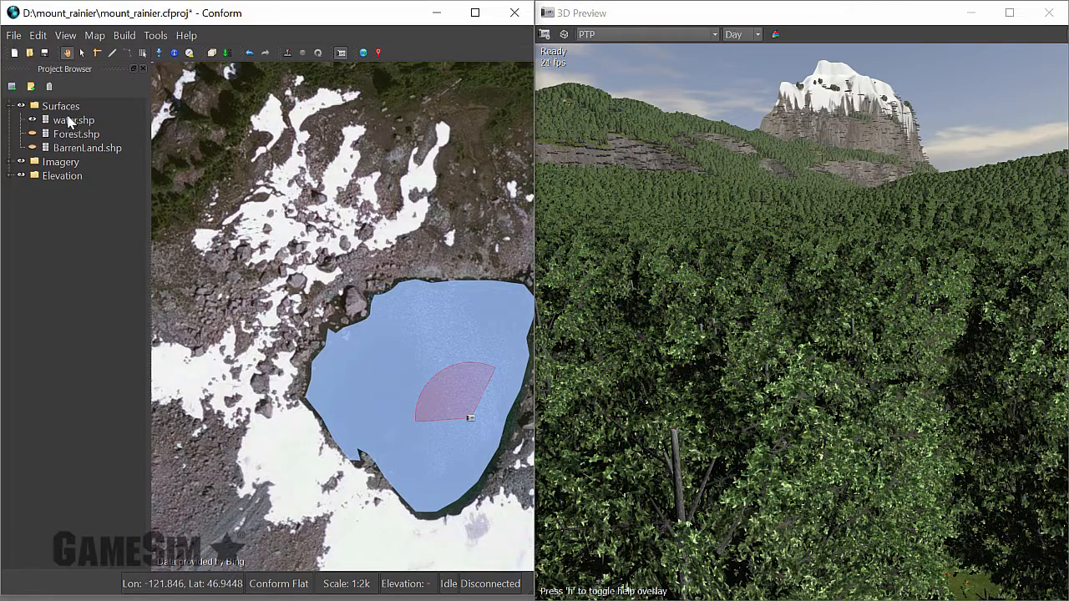
{"action": "left_click", "coordinate": [70, 123]}
{"action": "right_click", "coordinate": [69, 127]}
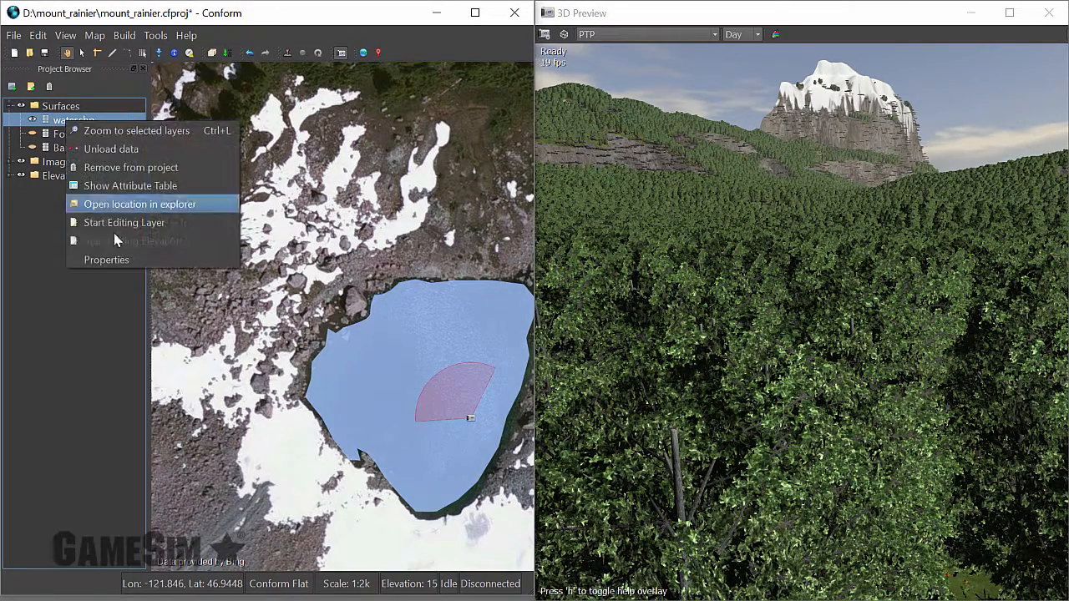
{"action": "left_click", "coordinate": [118, 261]}
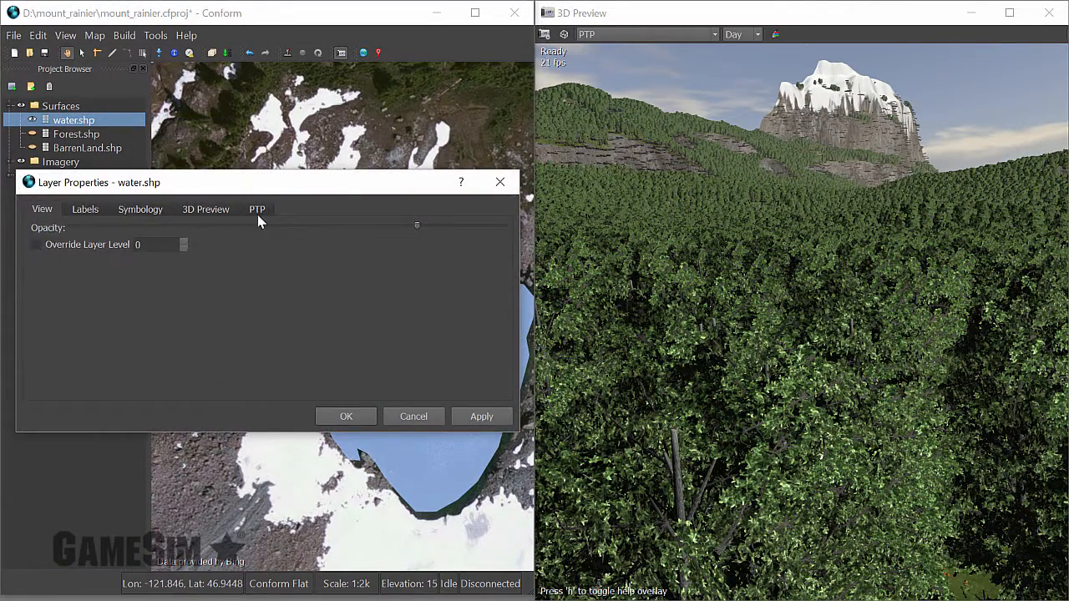
{"action": "left_click", "coordinate": [258, 209]}
{"action": "left_click", "coordinate": [81, 231]}
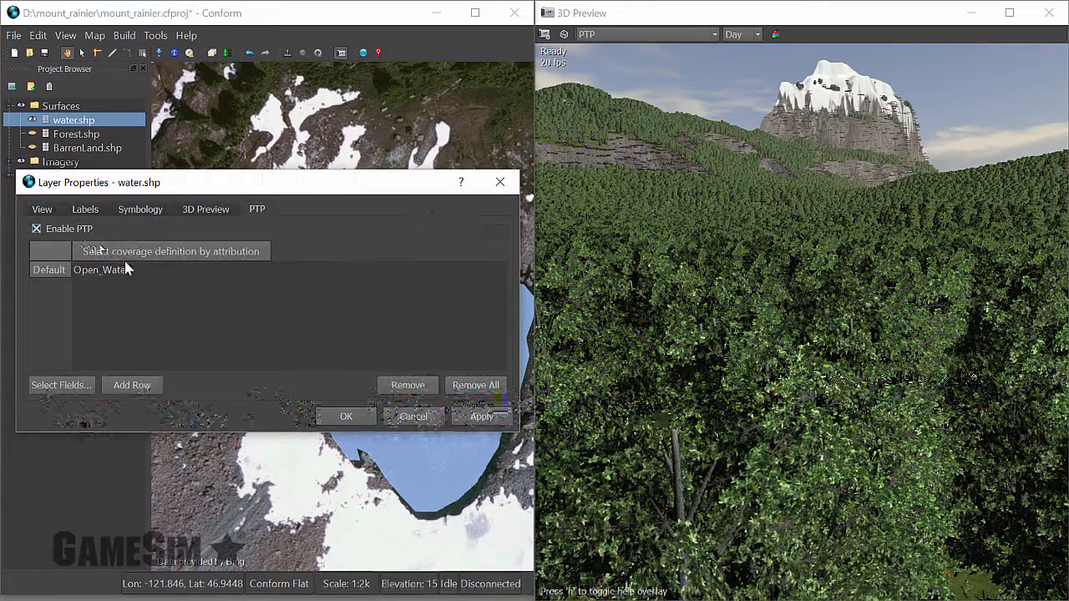
{"action": "left_click", "coordinate": [153, 269]}
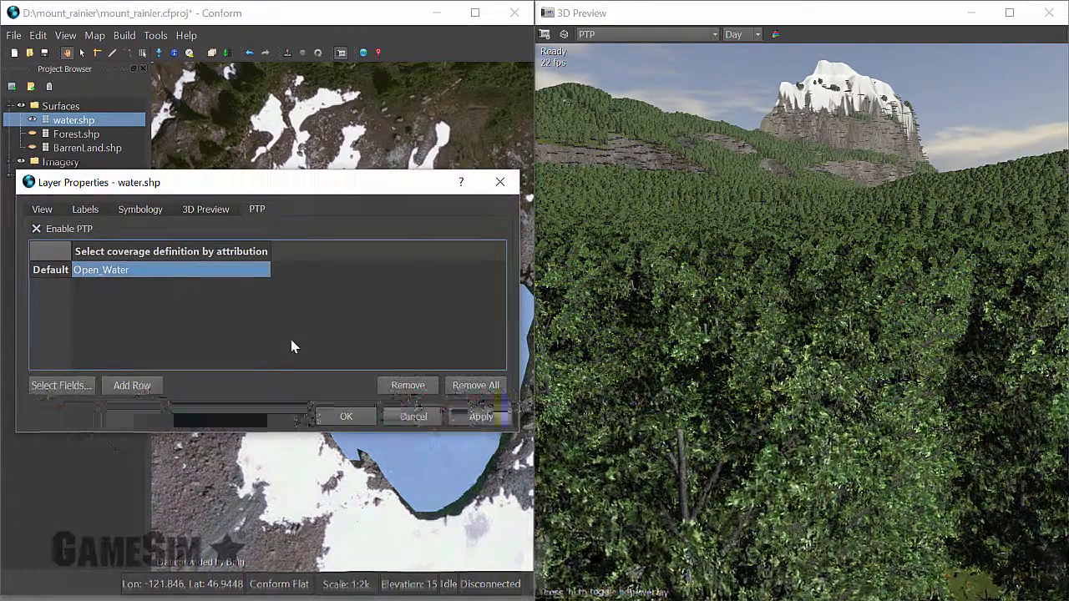
{"action": "left_click", "coordinate": [346, 417]}
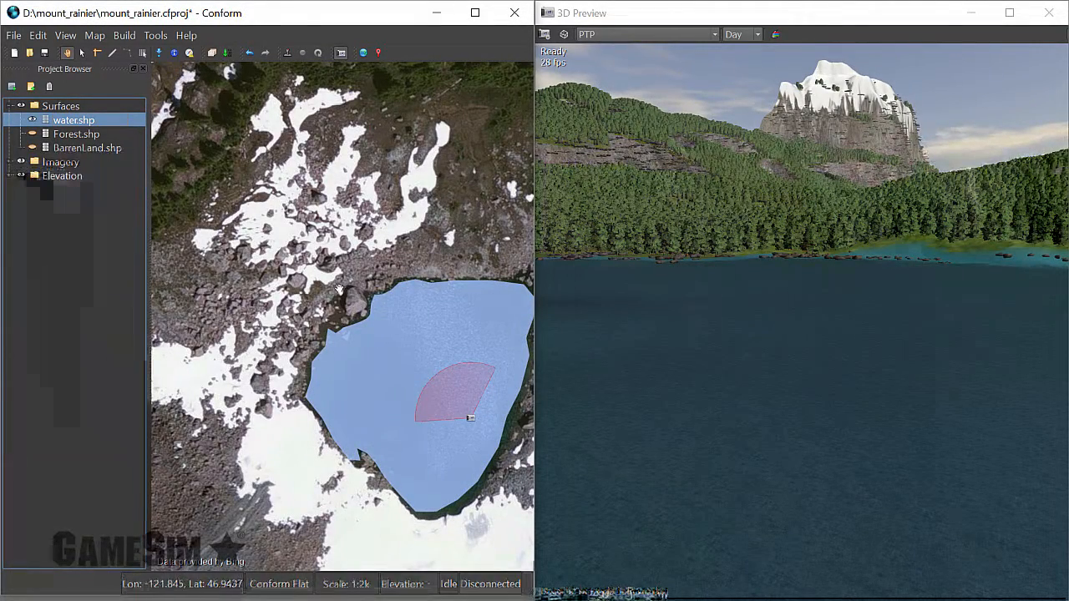
Show the BarrenLand.shp layer and enable PTP on it with Barren_Cold_Land as the default coverage definition.
{"action": "scroll", "coordinate": [339, 289], "scroll_direction": "down", "scroll_amount": 2}
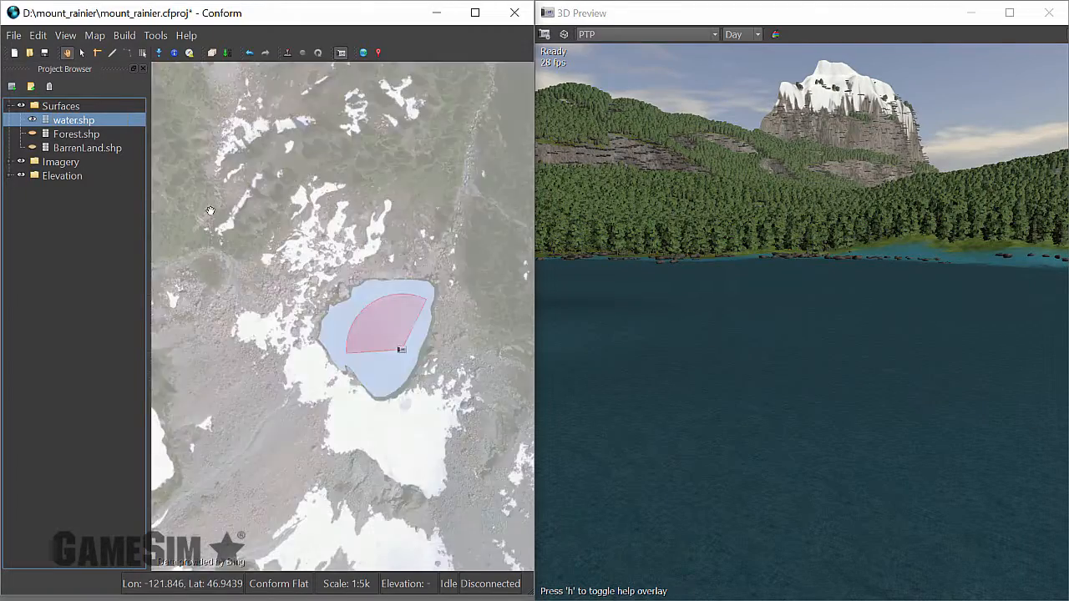
{"action": "left_click", "coordinate": [73, 149]}
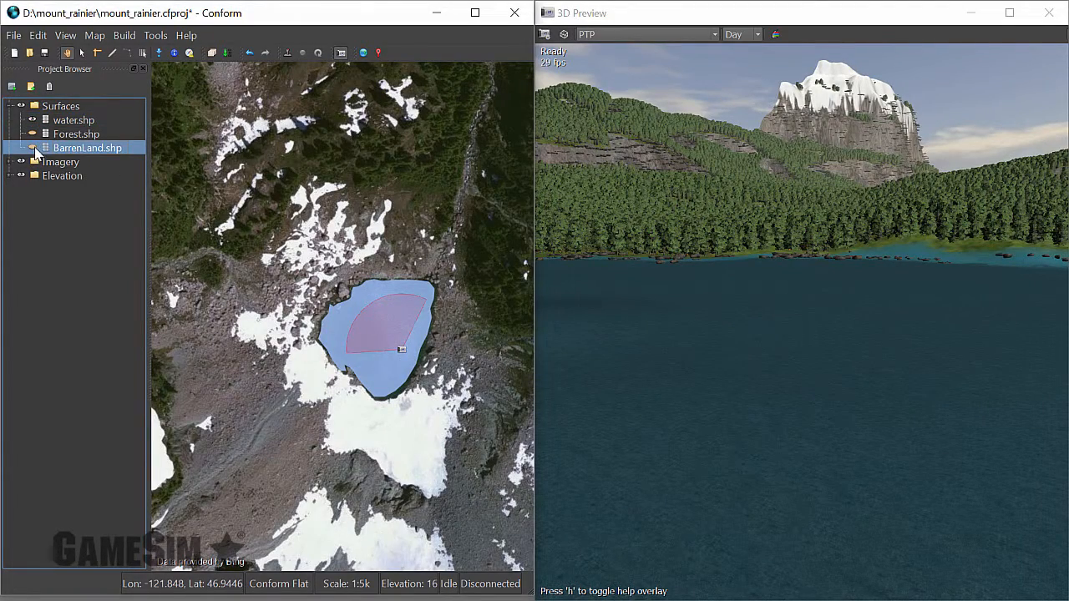
{"action": "left_click", "coordinate": [33, 148]}
{"action": "right_click", "coordinate": [78, 149]}
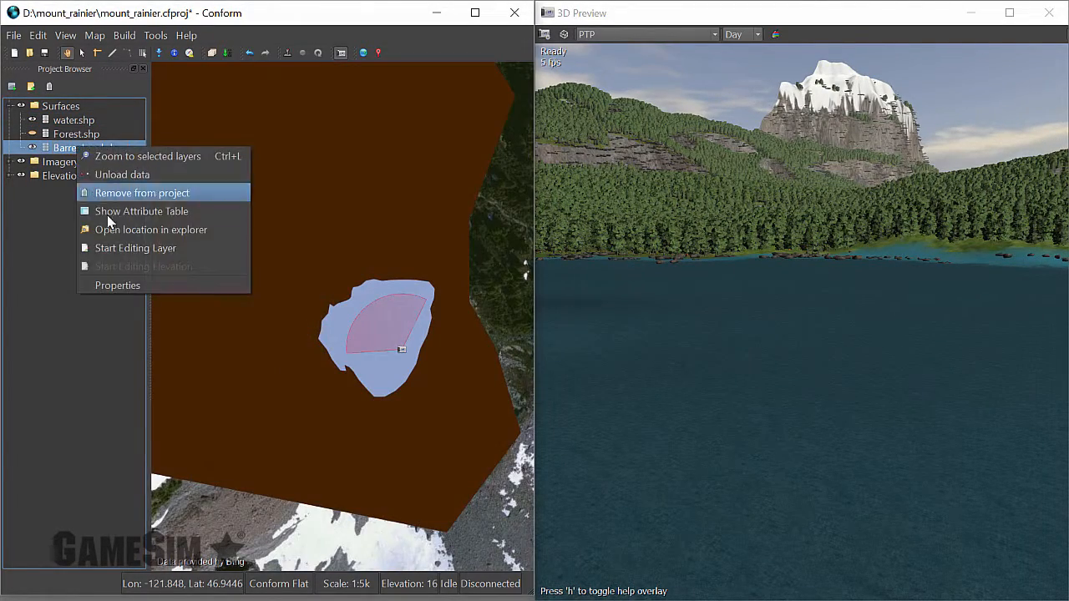
{"action": "left_click", "coordinate": [115, 285]}
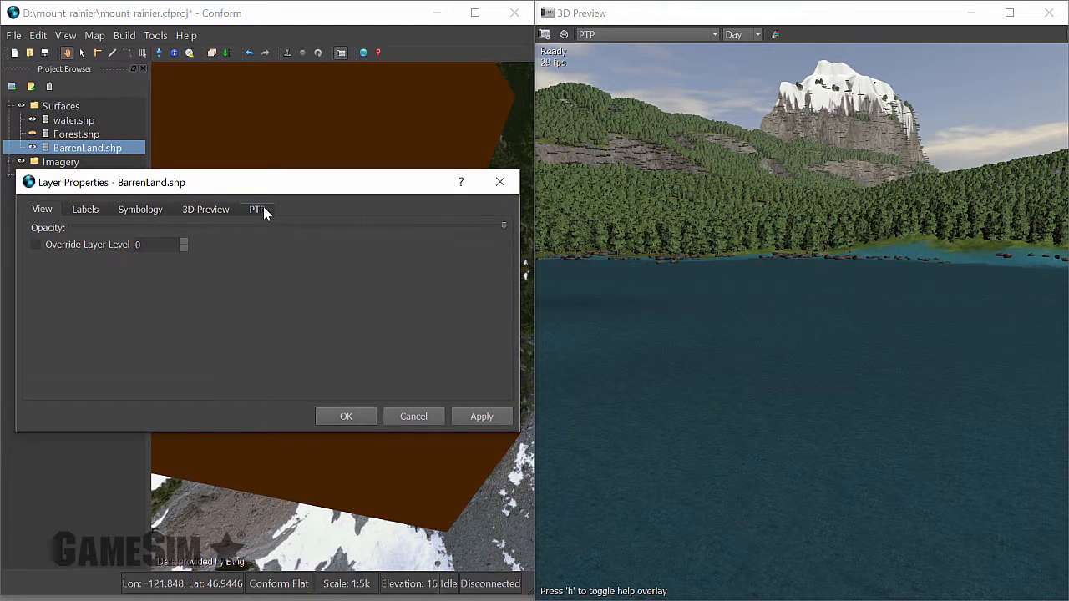
{"action": "left_click", "coordinate": [259, 209]}
{"action": "left_click", "coordinate": [87, 230]}
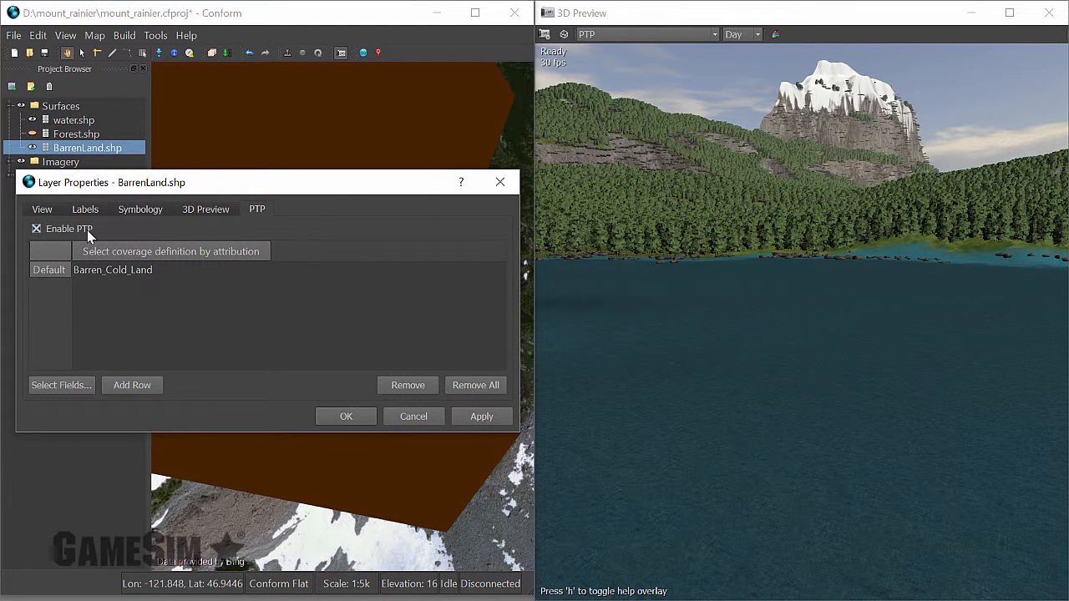
{"action": "left_click", "coordinate": [206, 271]}
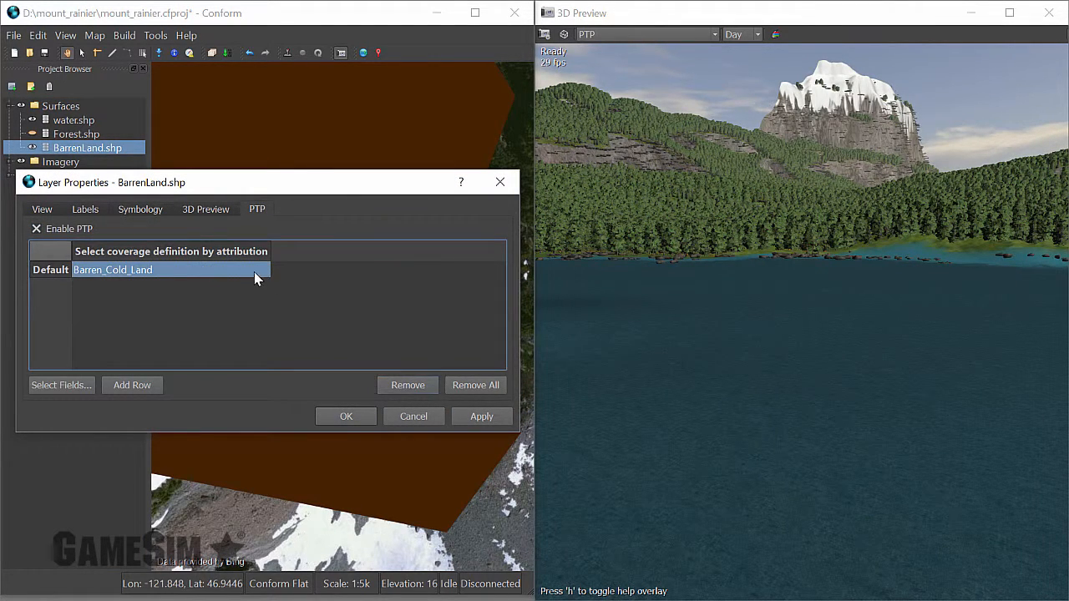
{"action": "left_click", "coordinate": [354, 413]}
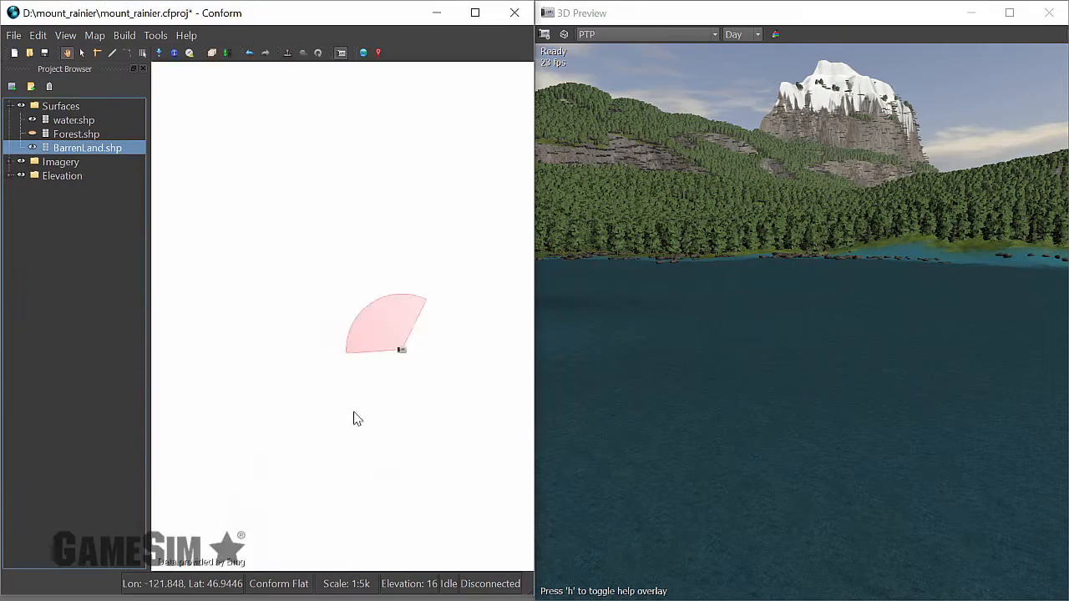
Show the Forest.shp layer and enable PTP on it with Mixed_Forest as the default coverage definition.
{"action": "key", "text": "w"}
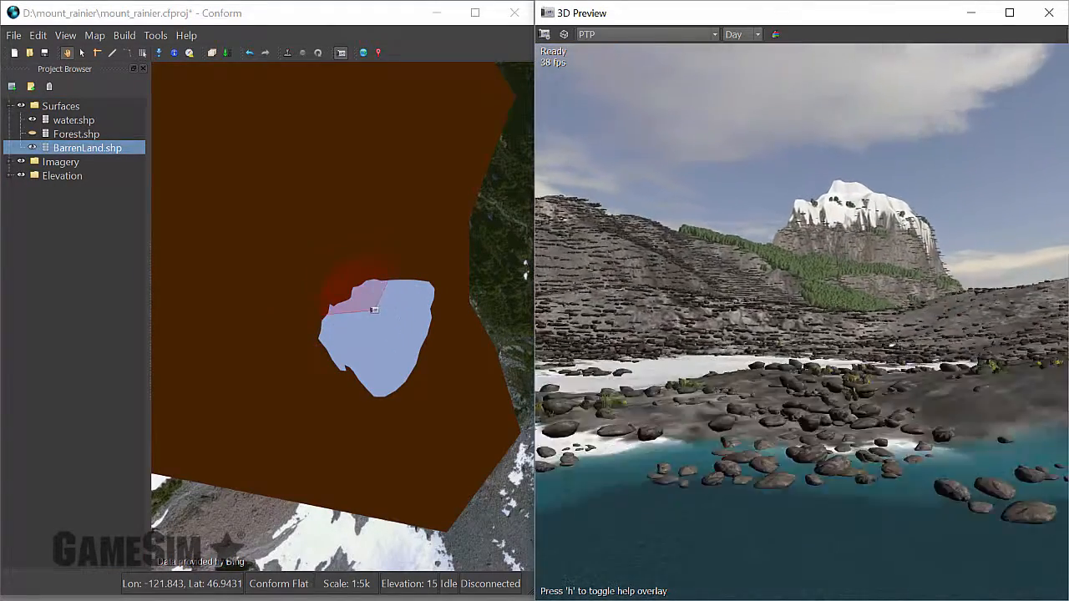
{"action": "key", "text": "s"}
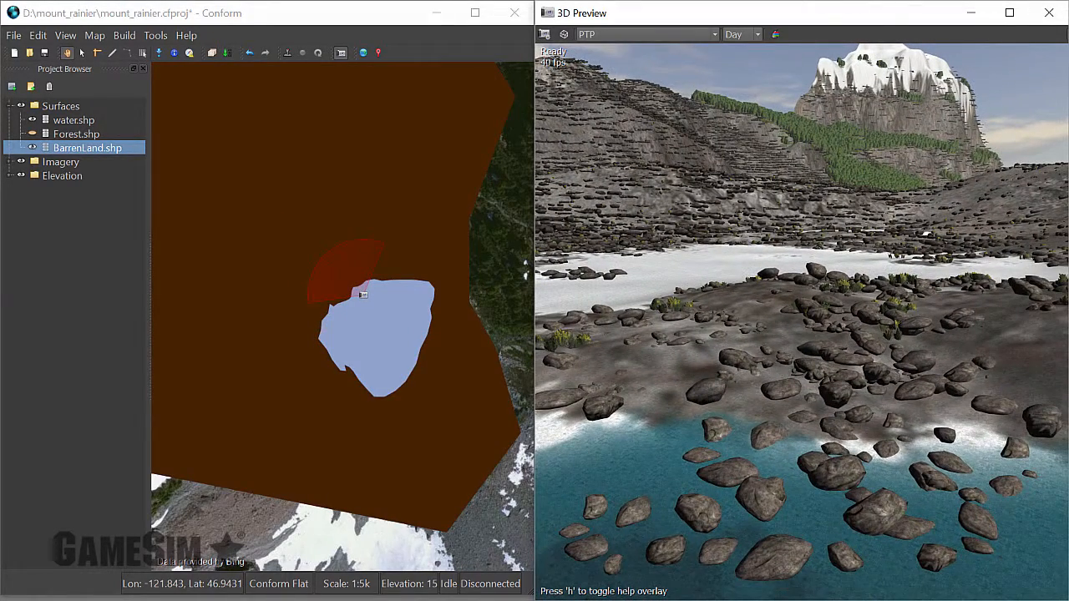
{"action": "left_click", "coordinate": [64, 137]}
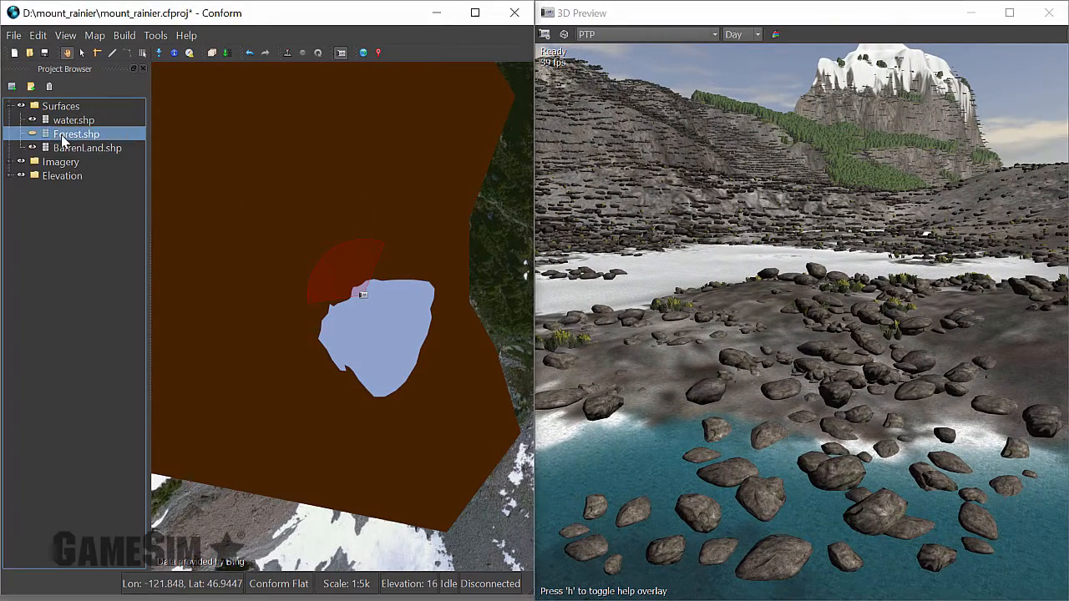
{"action": "left_click", "coordinate": [32, 134]}
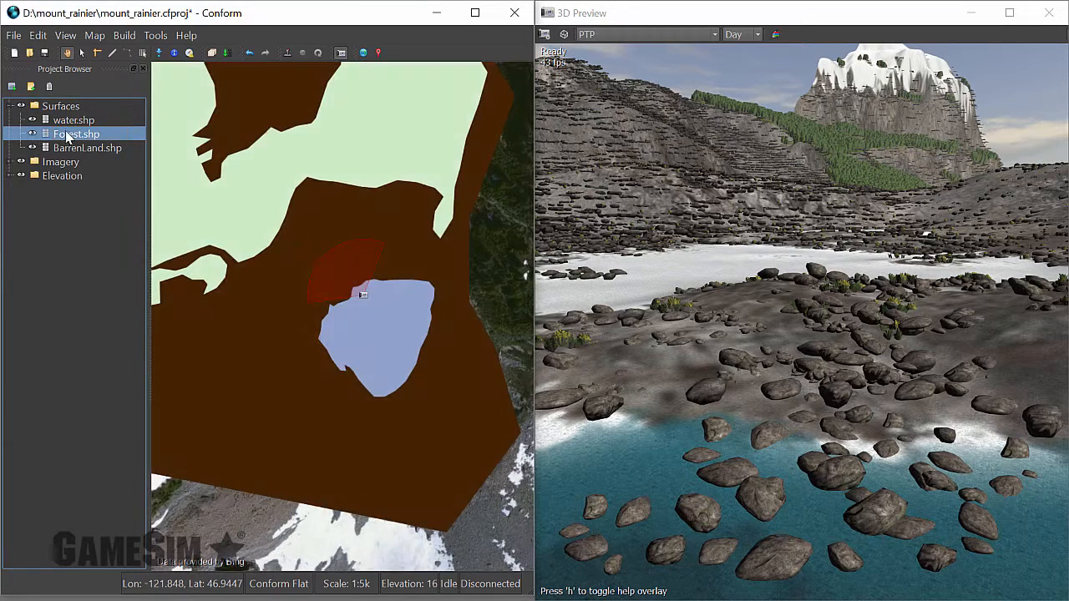
{"action": "right_click", "coordinate": [67, 133]}
{"action": "left_click", "coordinate": [128, 268]}
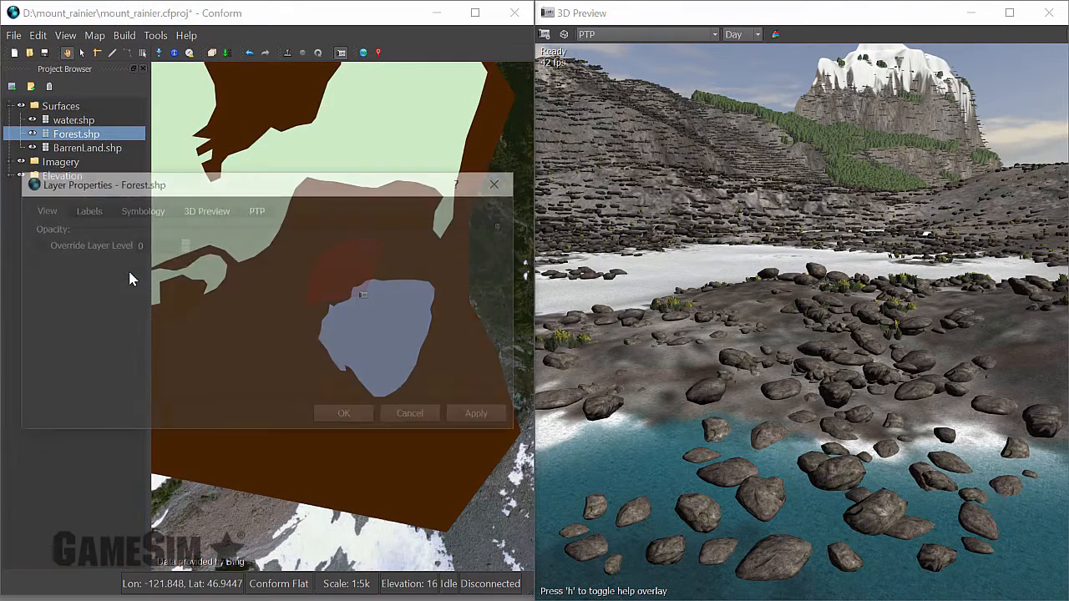
{"action": "left_click", "coordinate": [257, 209]}
{"action": "left_click", "coordinate": [80, 230]}
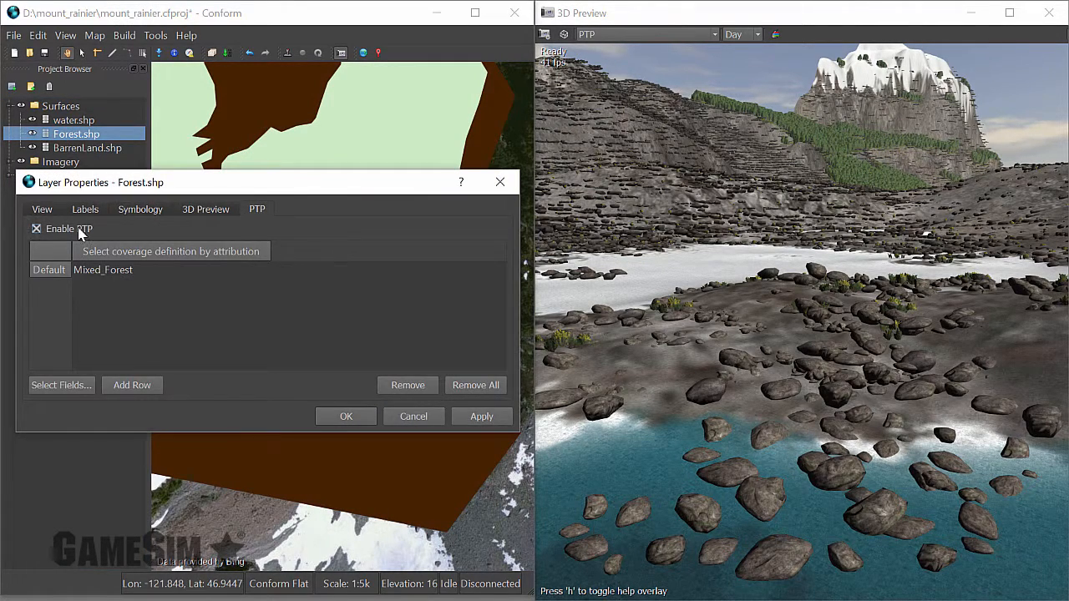
{"action": "left_click", "coordinate": [186, 270]}
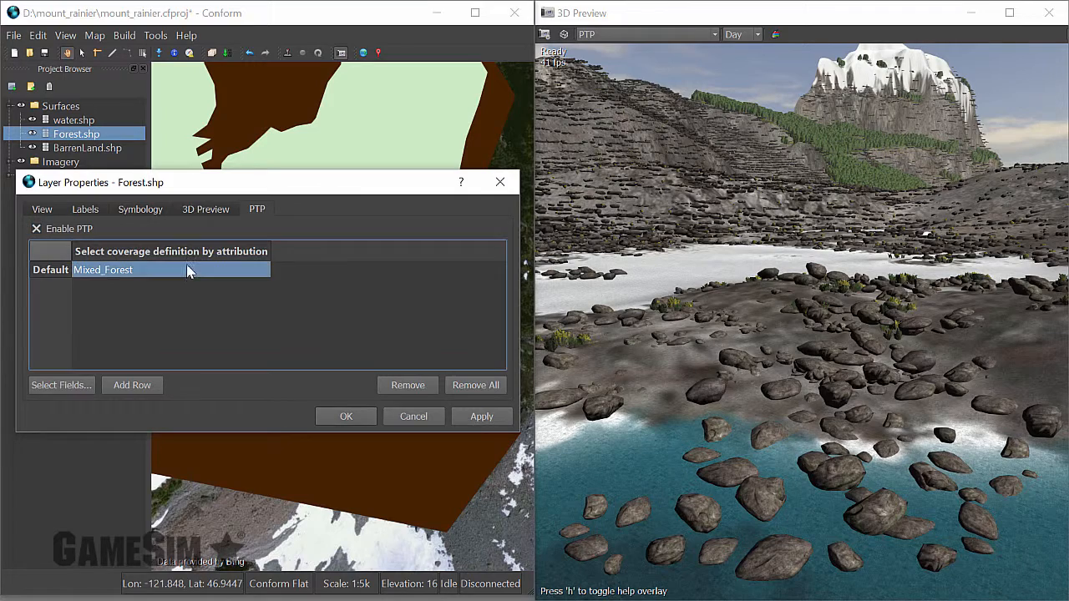
{"action": "left_click", "coordinate": [346, 416]}
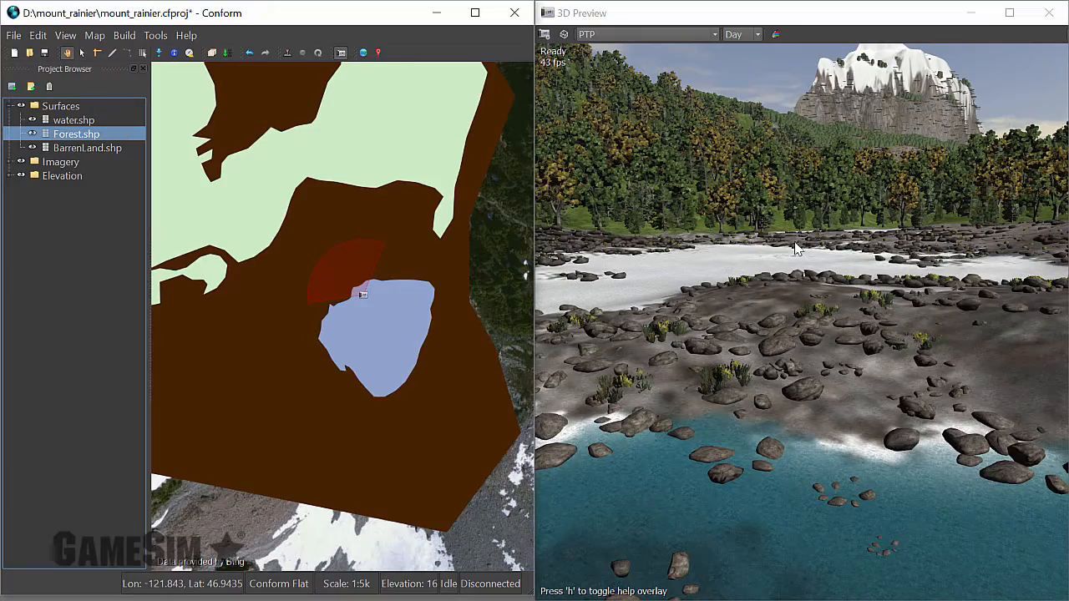
Open the Mixed_Forest material for editing from the Mixed_Forest.yml coverage definition in the PTP configuration.
{"action": "mouse_move", "coordinate": [797, 248]}
{"action": "left_mouse_down"}
{"action": "mouse_move", "coordinate": [831, 209]}
{"action": "mouse_move", "coordinate": [825, 148]}
{"action": "mouse_move", "coordinate": [847, 205]}
{"action": "left_mouse_up"}
{"action": "key", "text": "w"}
{"action": "key", "text": "w"}
{"action": "key", "text": "w"}
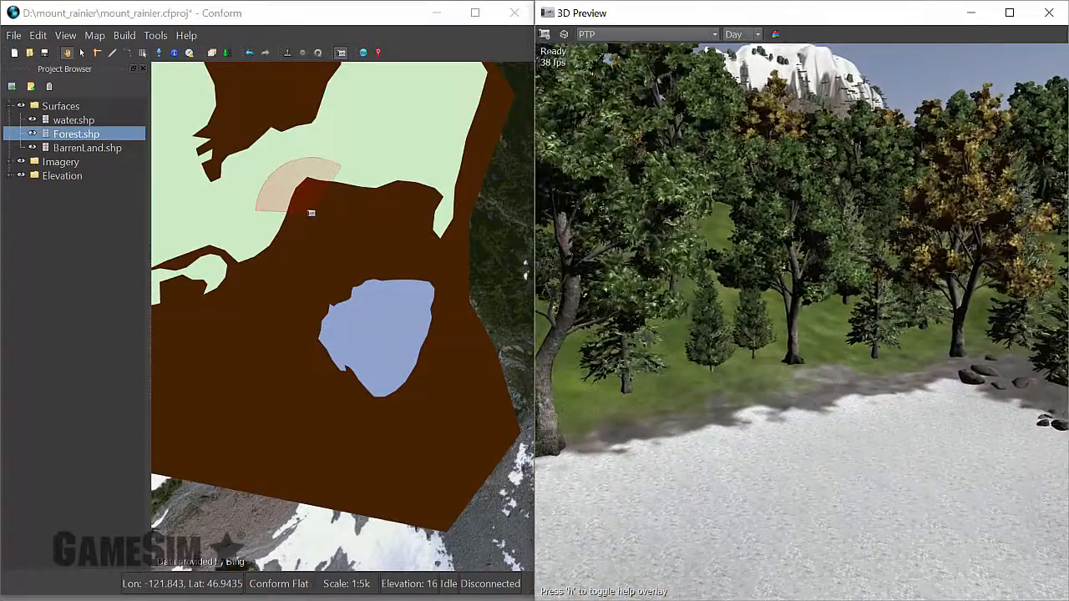
{"action": "key", "text": "w"}
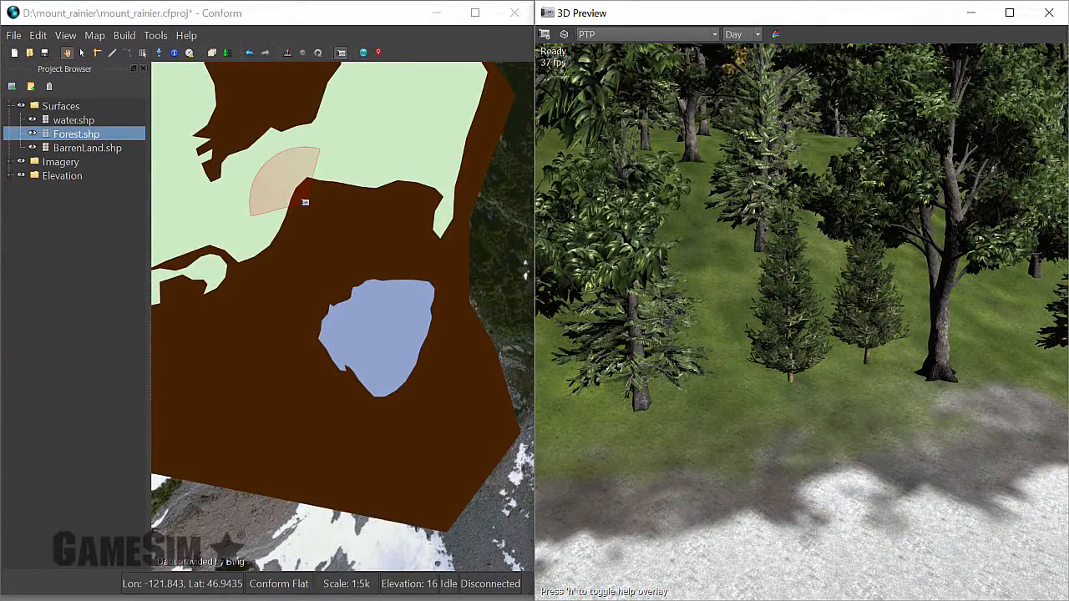
{"action": "left_click", "coordinate": [155, 36]}
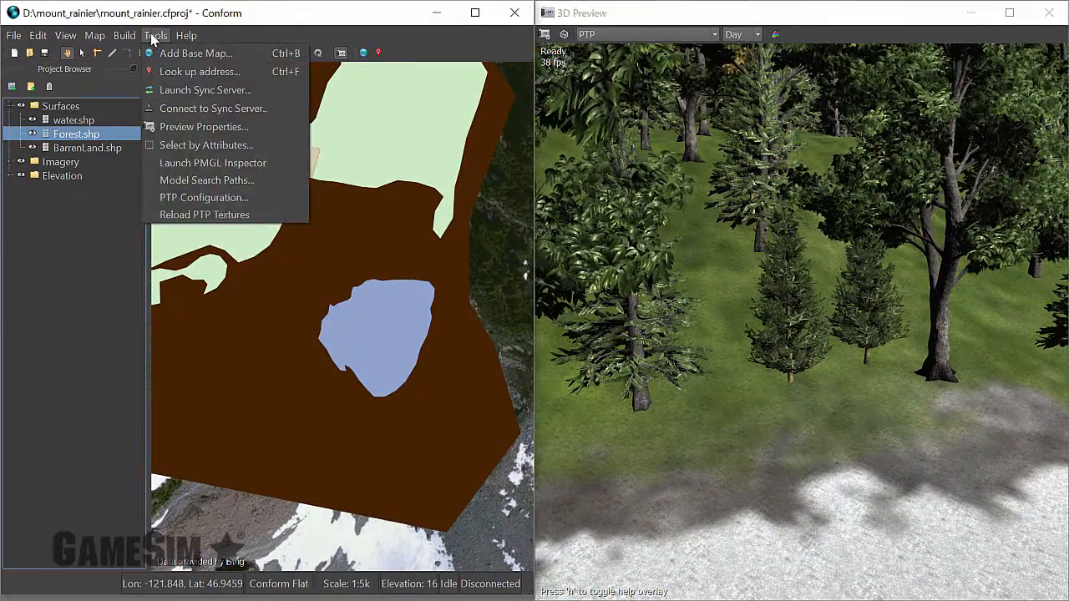
{"action": "left_click", "coordinate": [179, 198]}
{"action": "left_click", "coordinate": [384, 208]}
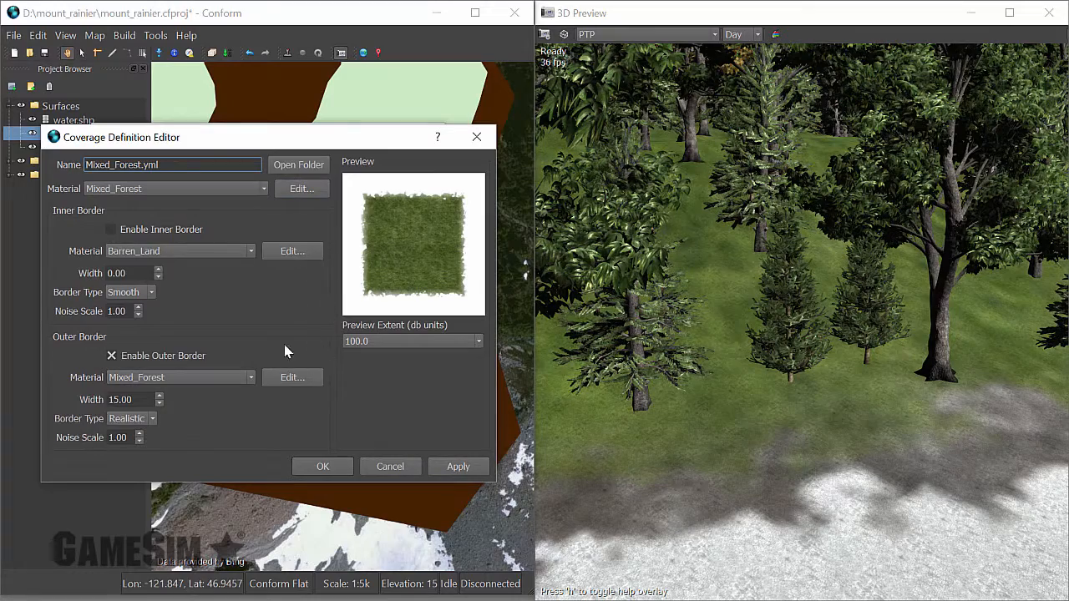
{"action": "left_click", "coordinate": [299, 190]}
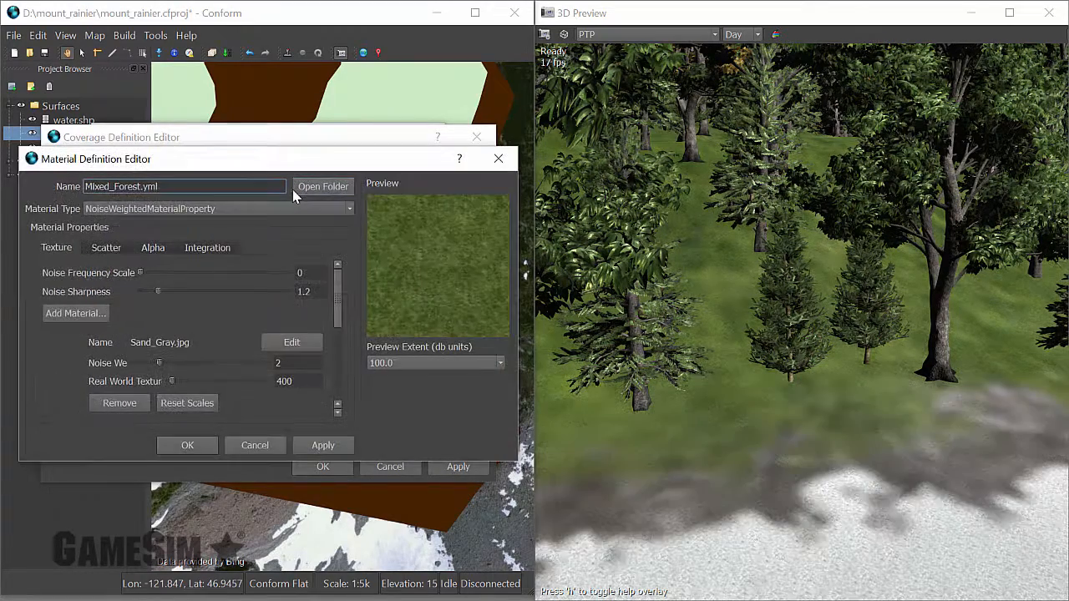
Add the ThickGrass_RT.srt model from the Atlas_4 folder to the scatter of the Mixed_Forest material.
{"action": "left_click", "coordinate": [106, 249]}
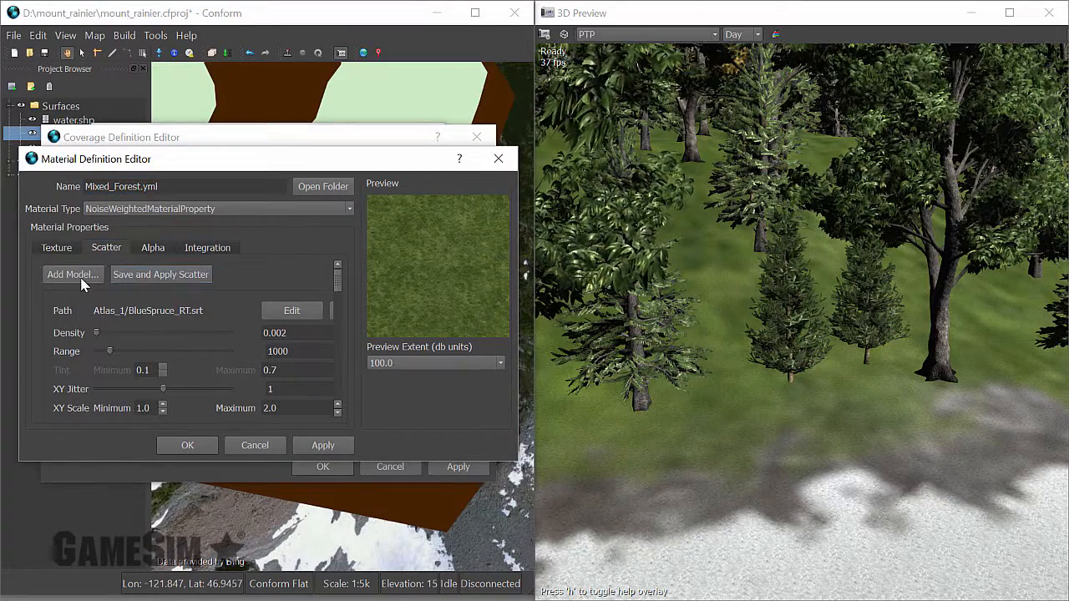
{"action": "left_click", "coordinate": [79, 275]}
{"action": "left_click", "coordinate": [409, 243]}
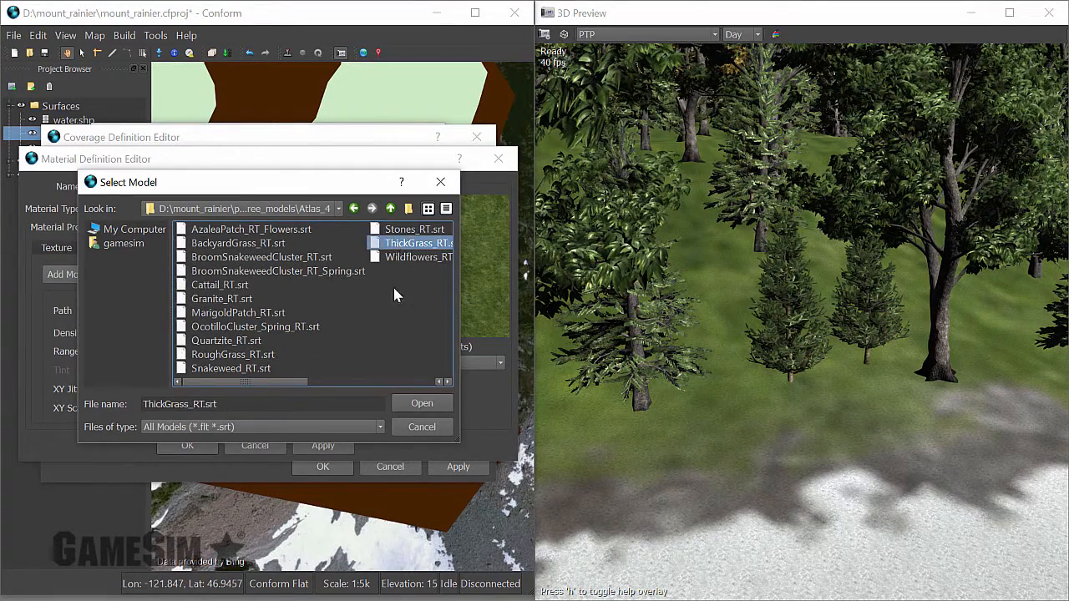
{"action": "left_click", "coordinate": [420, 404]}
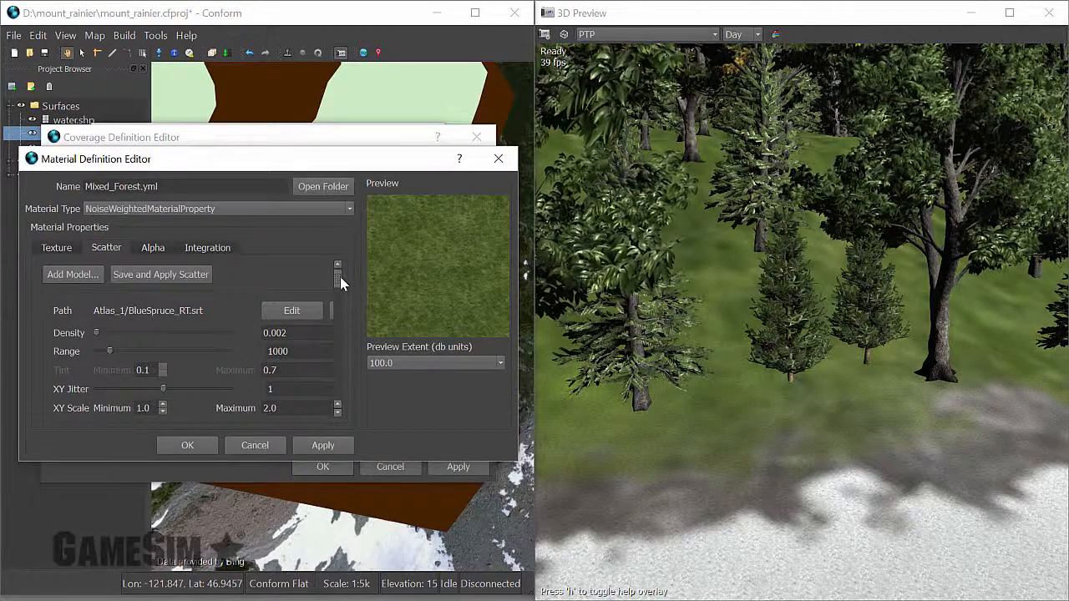
Set the ThickGrass scatter to density 0.33 and XY scale from 0.3 to 2.0, and apply the material changes.
{"action": "left_click_drag", "start_coordinate": [340, 277], "coordinate": [338, 384]}
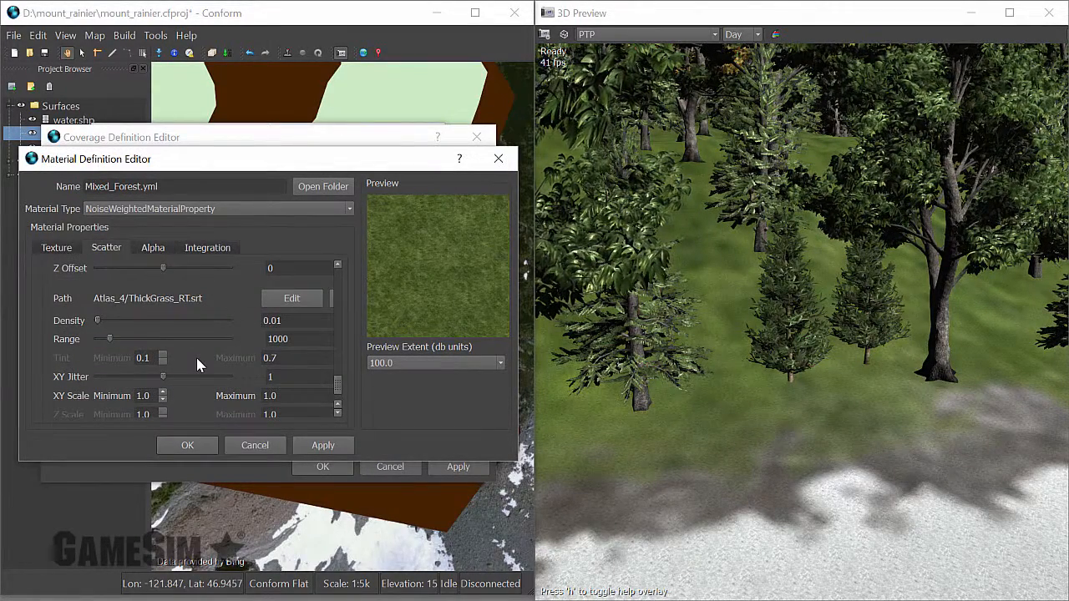
{"action": "left_click", "coordinate": [290, 322]}
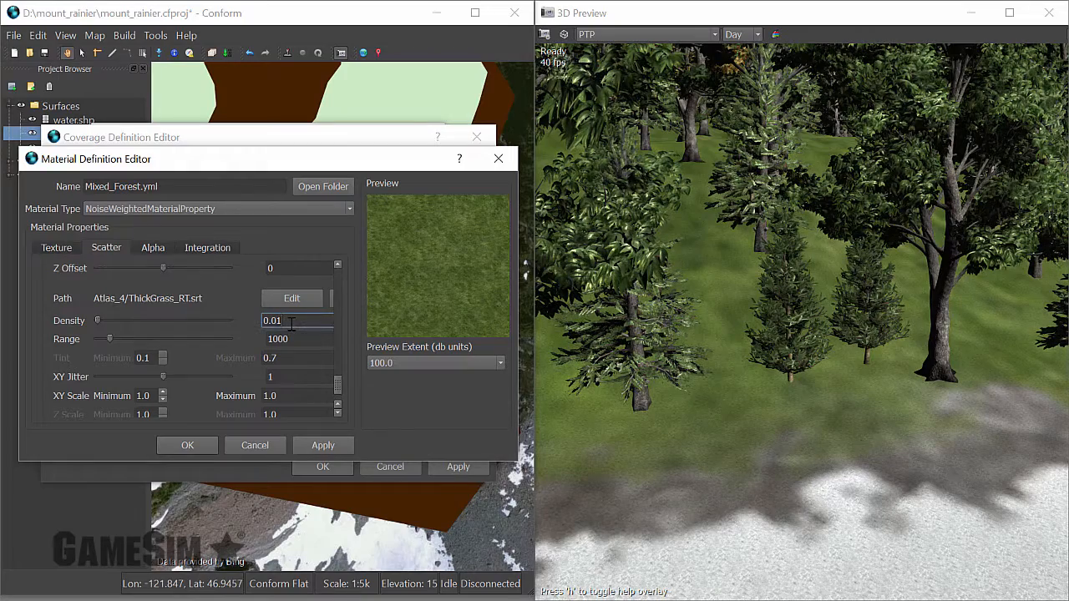
{"action": "type", "text": "33"}
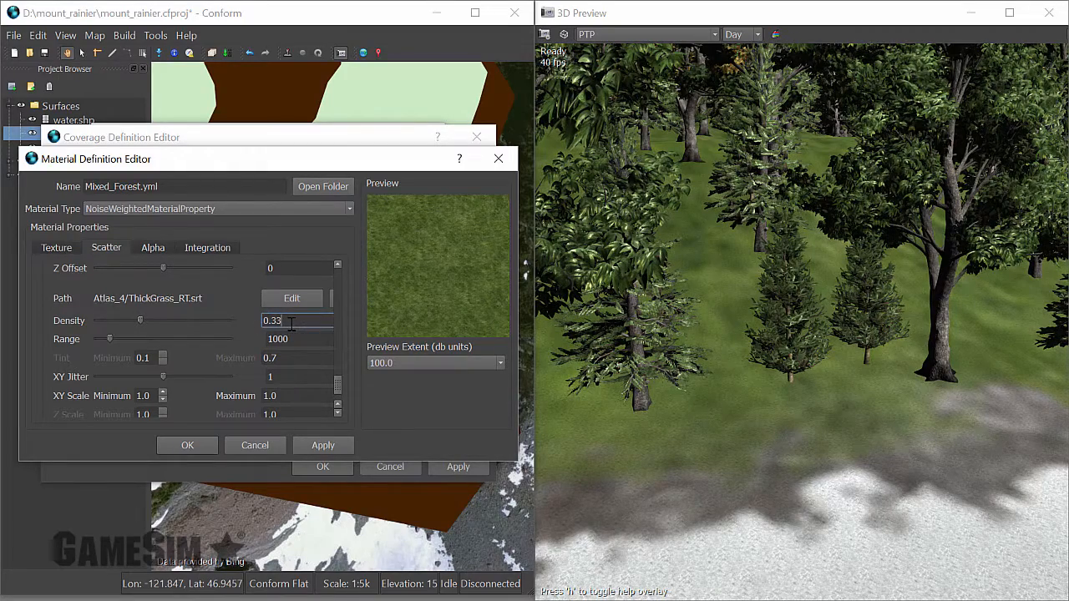
{"action": "double_click", "coordinate": [144, 396]}
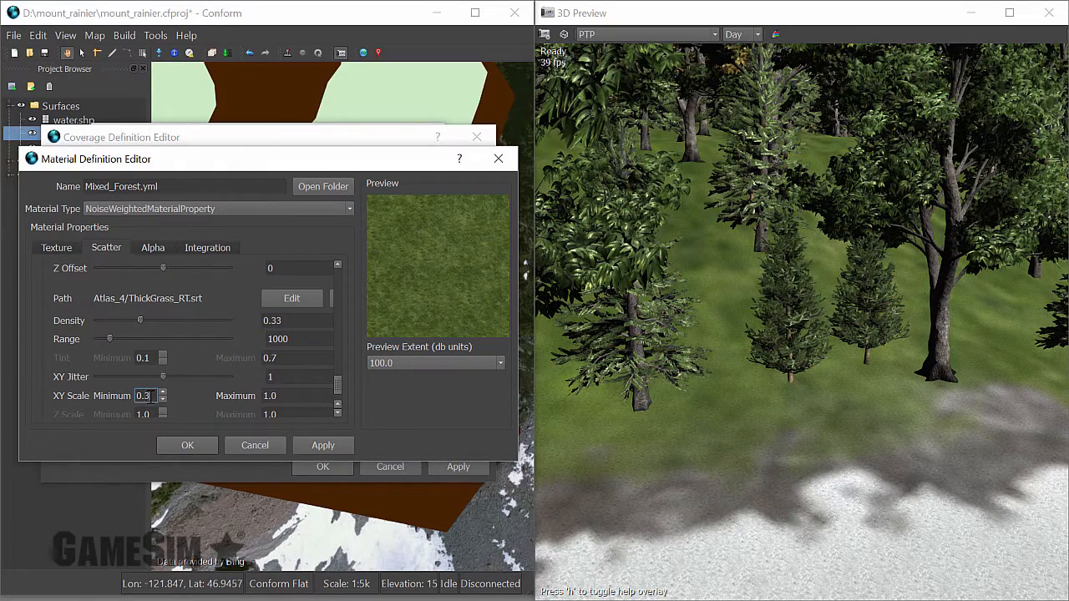
{"action": "double_click", "coordinate": [294, 396]}
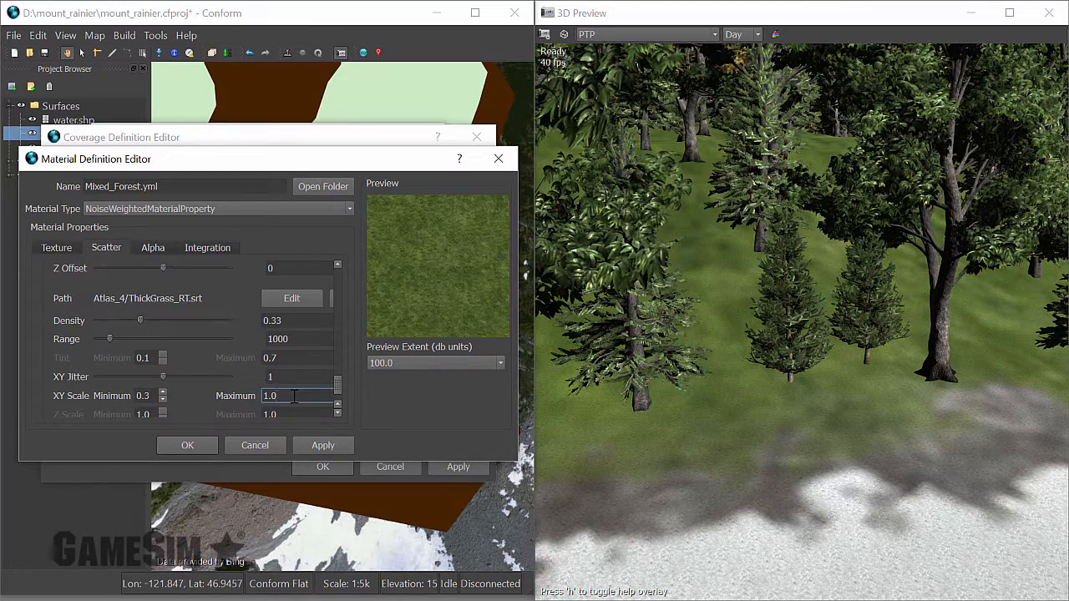
{"action": "type", "text": "2"}
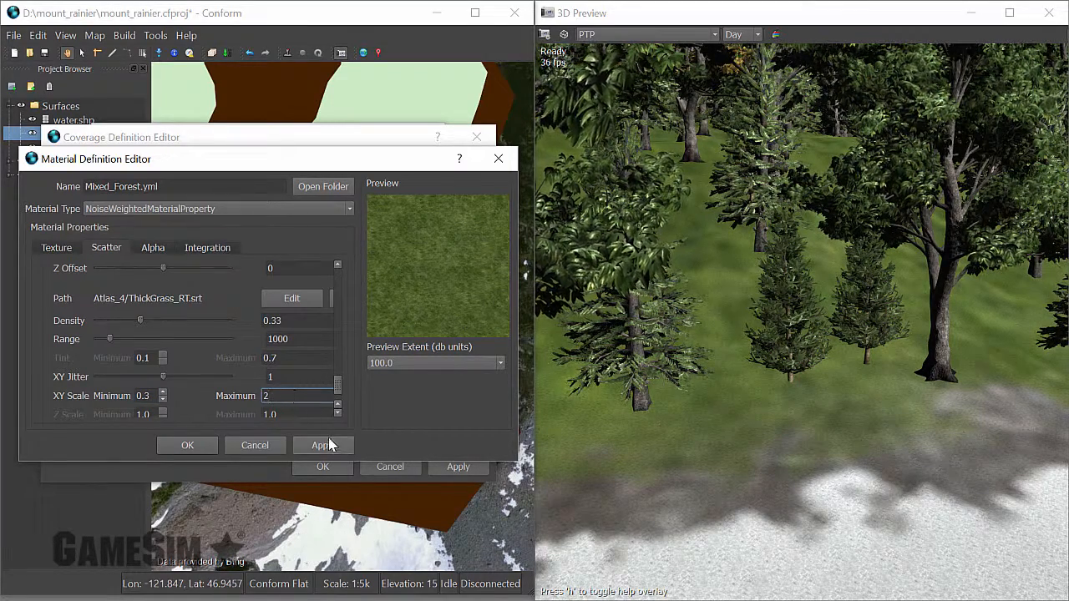
{"action": "left_click", "coordinate": [329, 445]}
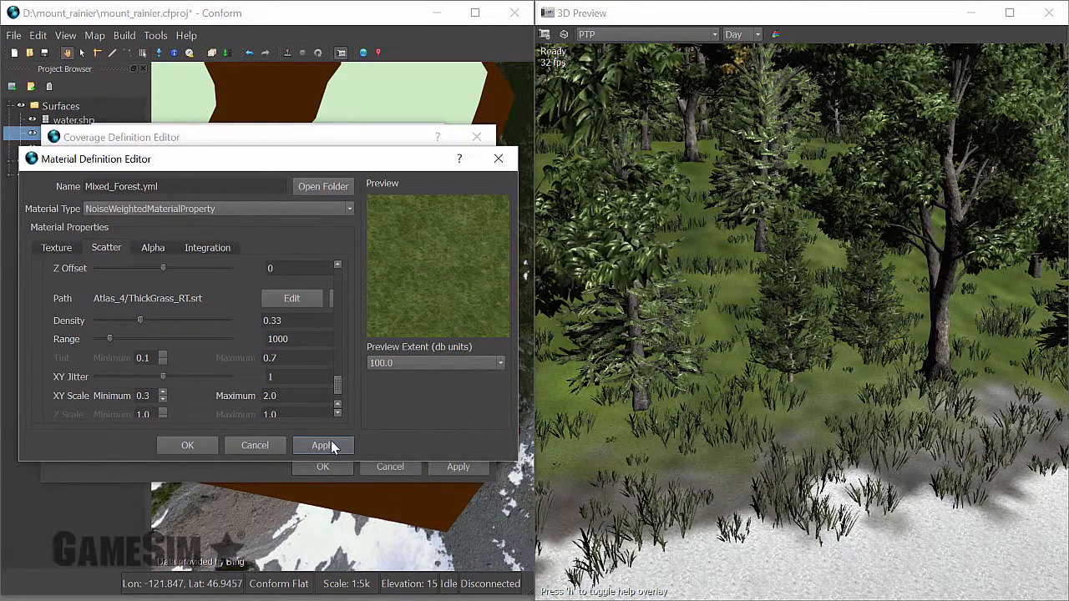
Add the AzaleaPatch_RT_Flowers.srt model to the scatter of the Mixed_Forest material.
{"action": "left_click_drag", "start_coordinate": [337, 382], "coordinate": [349, 276]}
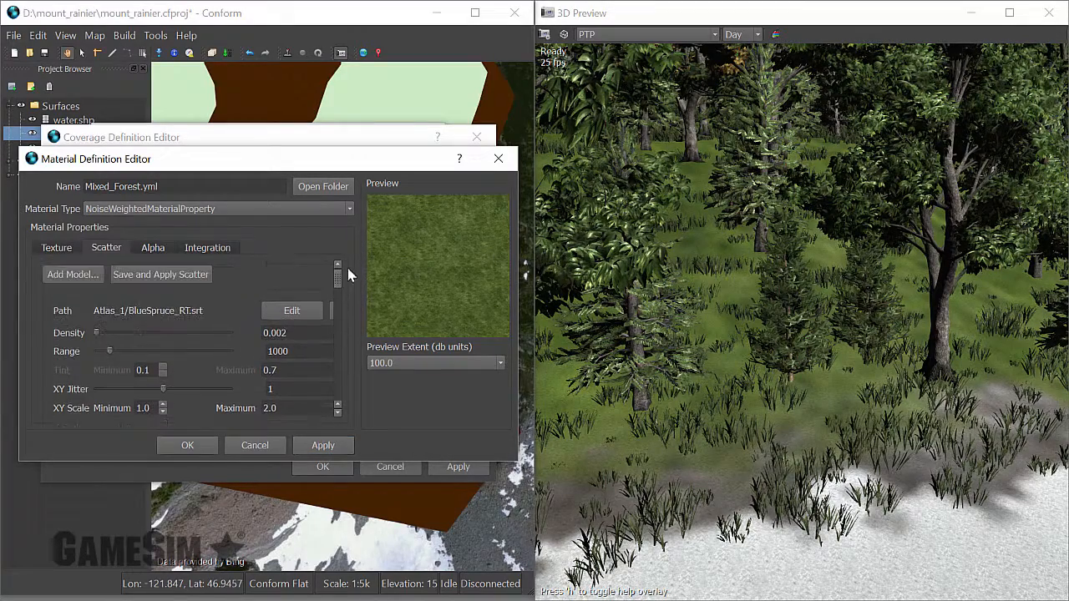
{"action": "left_click", "coordinate": [73, 276]}
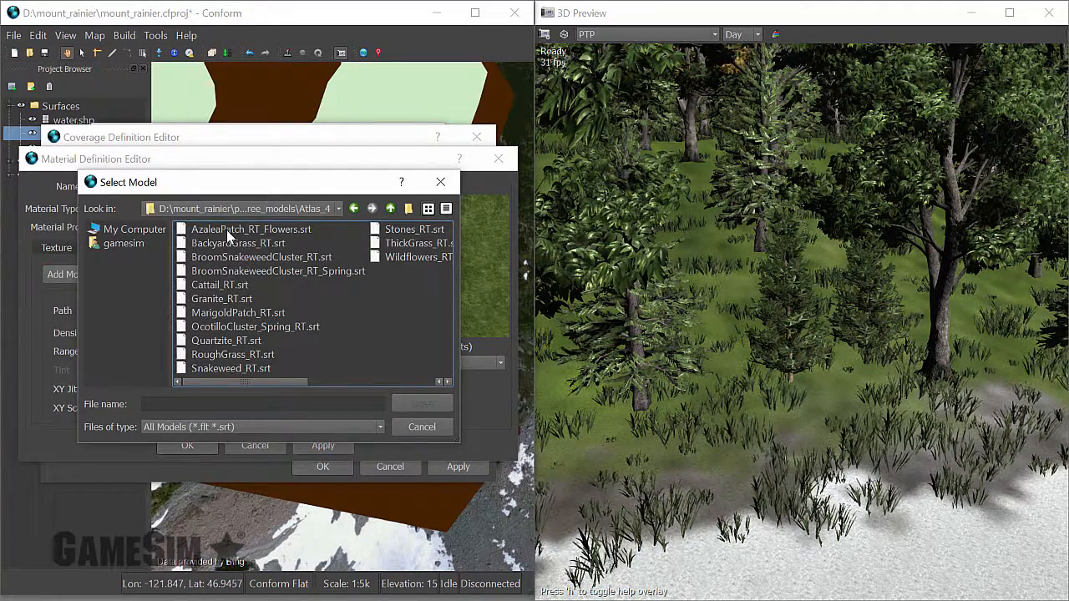
{"action": "left_click", "coordinate": [226, 229]}
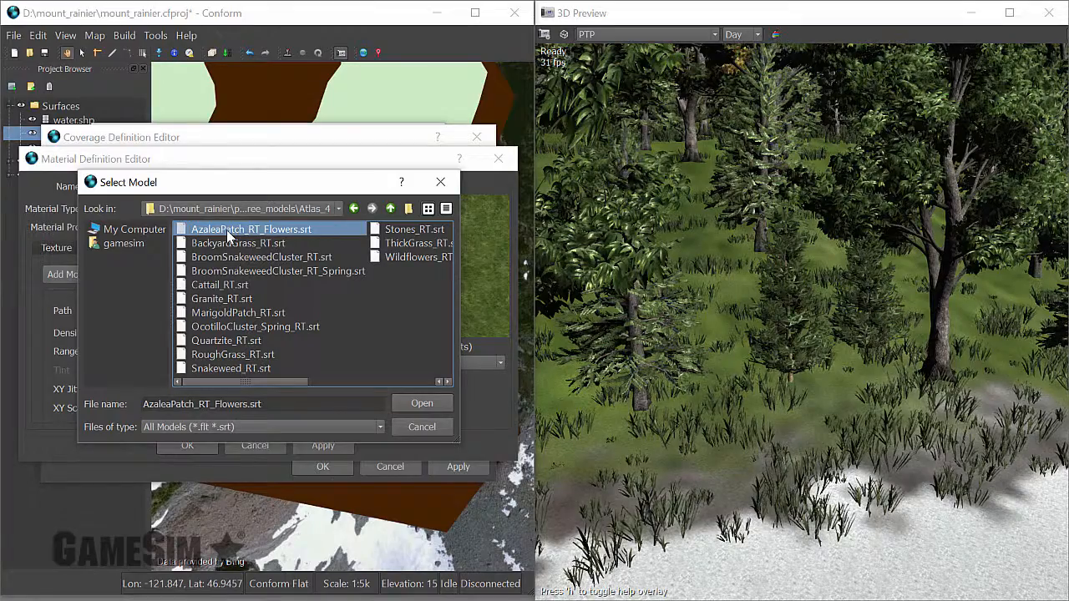
{"action": "double_click", "coordinate": [226, 229]}
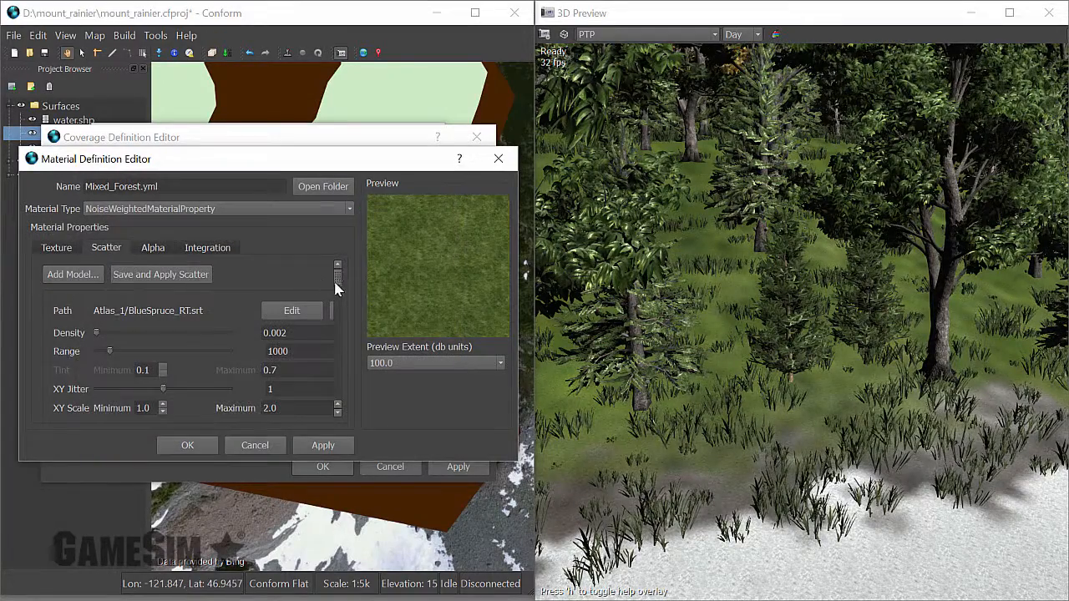
Set the AzaleaPatch flower scatter to density 0.2 and XY scale from 0.3 to 1.7, and apply the material changes.
{"action": "scroll", "coordinate": [340, 294], "scroll_direction": "down", "scroll_amount": 3}
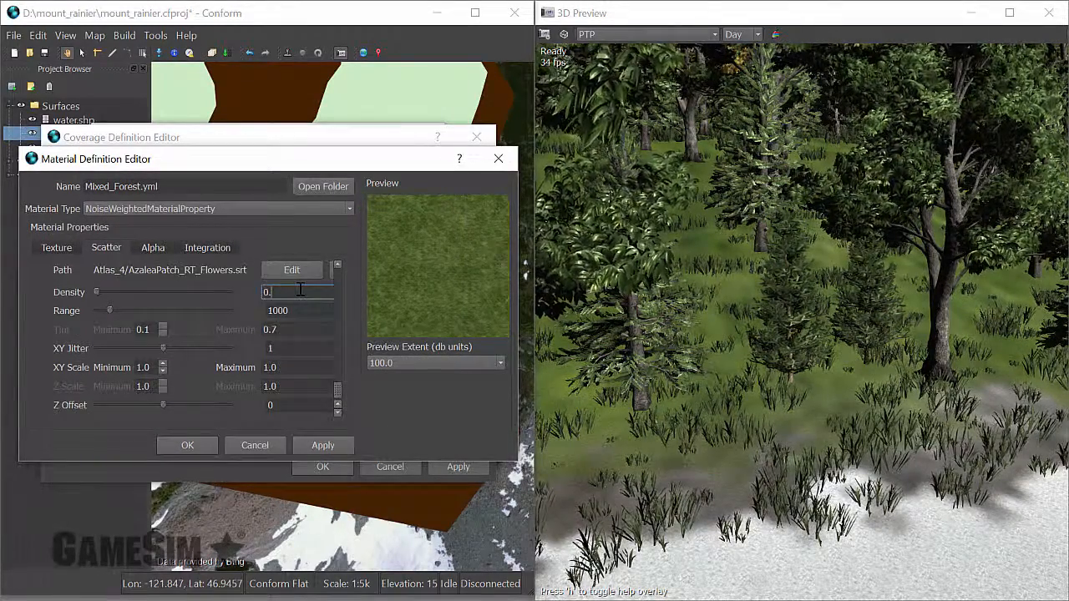
{"action": "left_click_drag", "start_coordinate": [151, 368], "coordinate": [125, 369]}
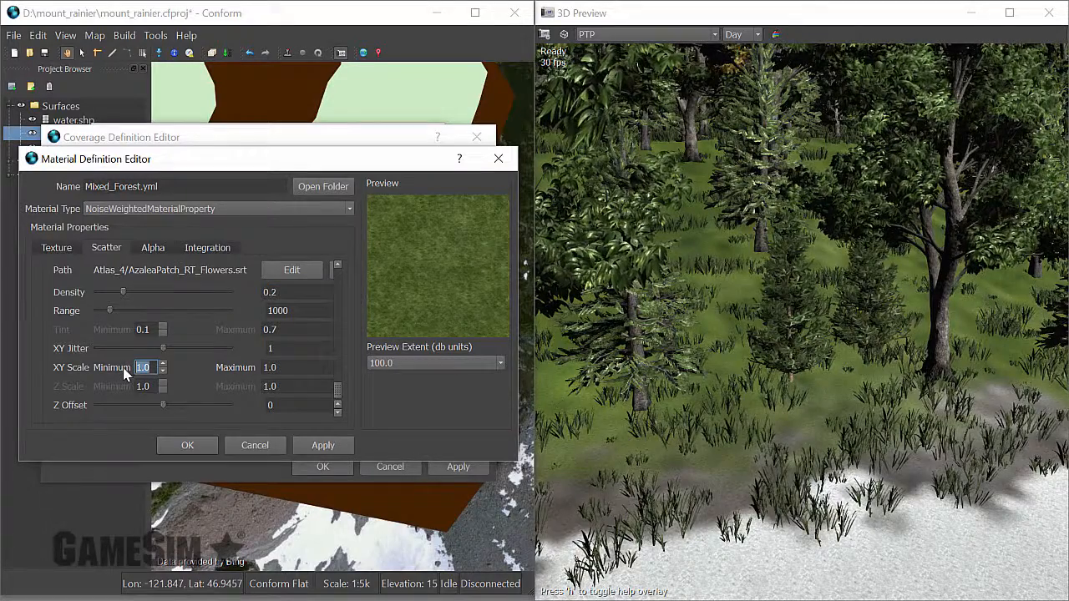
{"action": "type", "text": "0.3"}
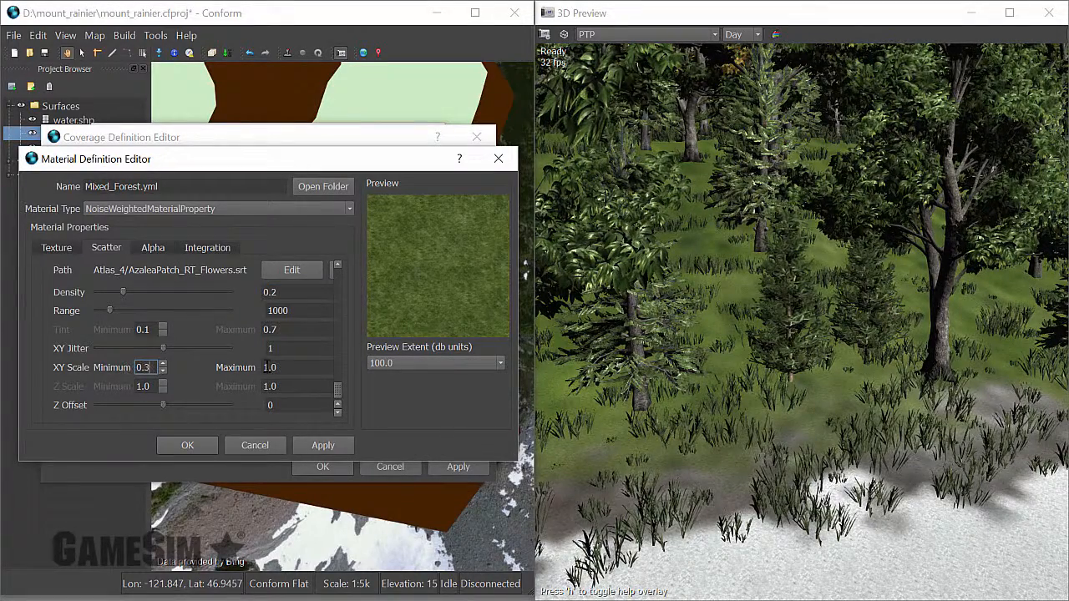
{"action": "left_click_drag", "start_coordinate": [299, 370], "coordinate": [254, 372]}
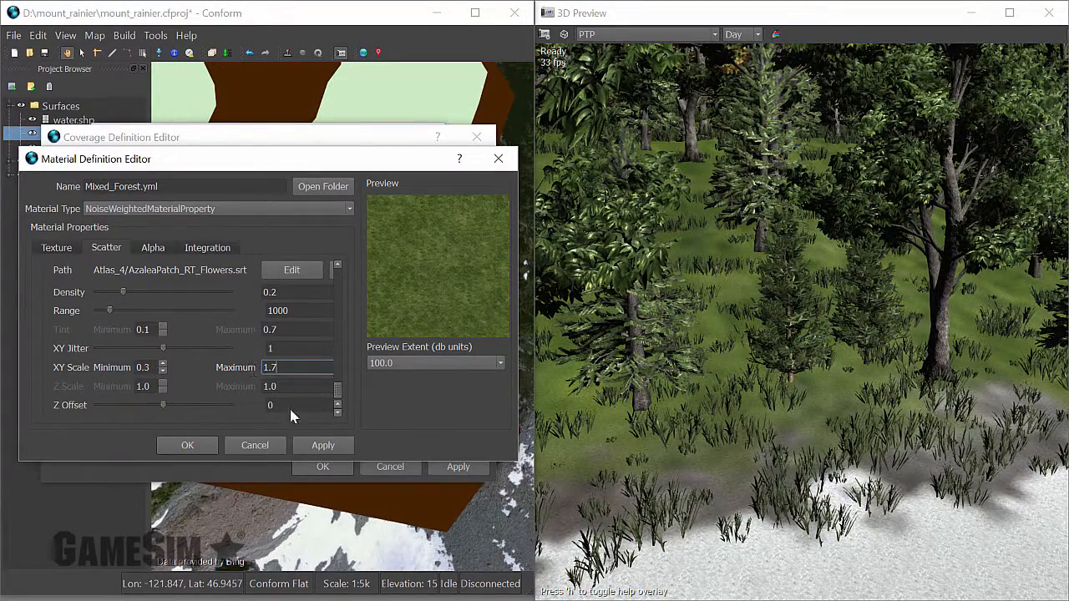
{"action": "type", "text": "1.7"}
{"action": "left_click", "coordinate": [323, 446]}
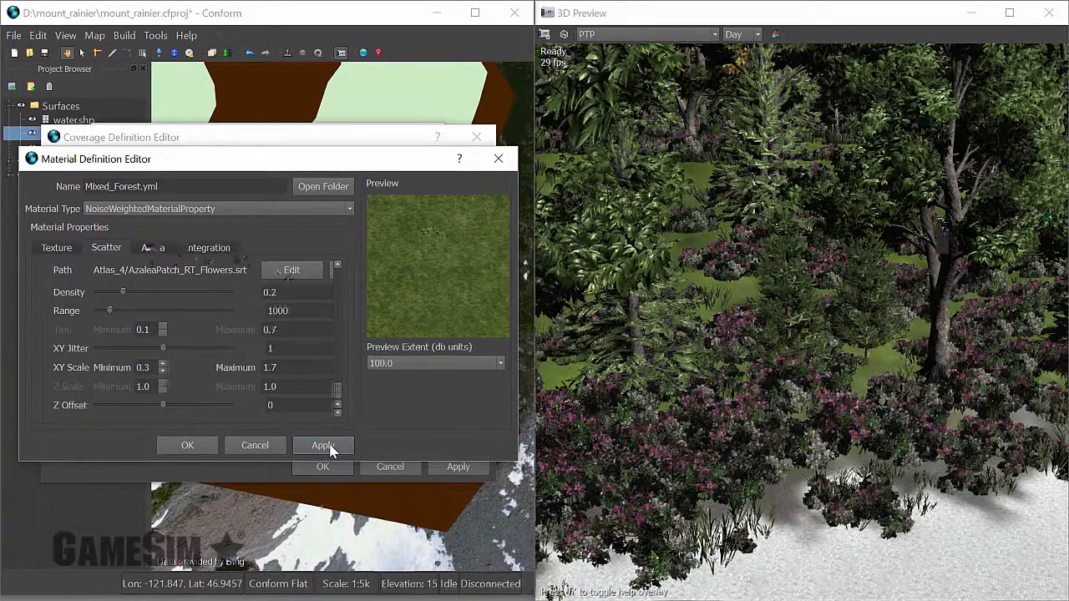
Accept the Mixed_Forest material and coverage definition edits and inspect the forest edge from farther away in the 3D preview.
{"action": "left_click", "coordinate": [203, 446]}
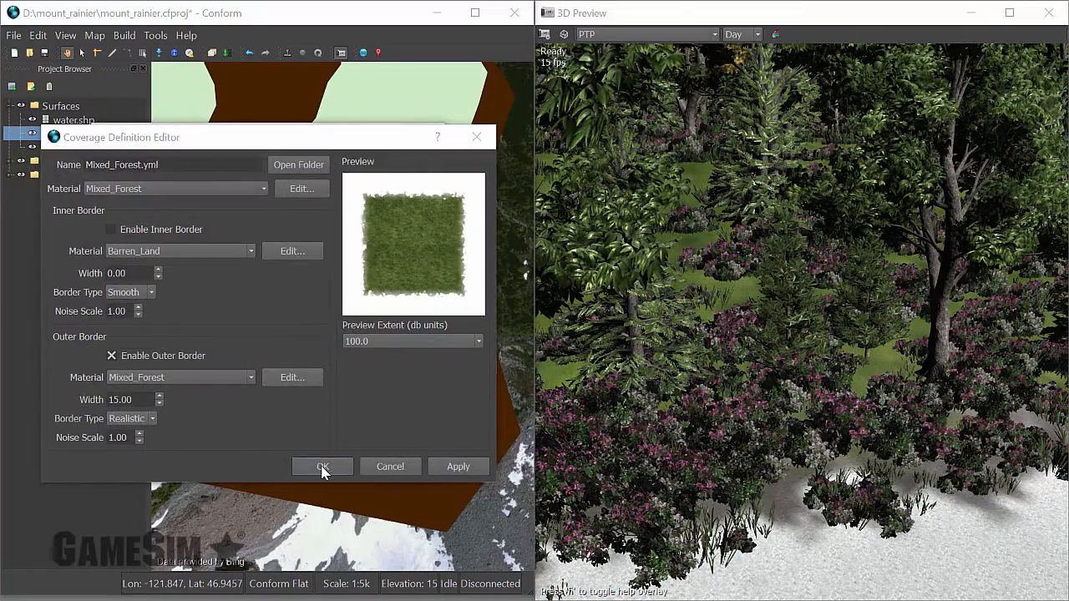
{"action": "left_click", "coordinate": [322, 468]}
{"action": "left_click_drag", "start_coordinate": [839, 318], "coordinate": [856, 280]}
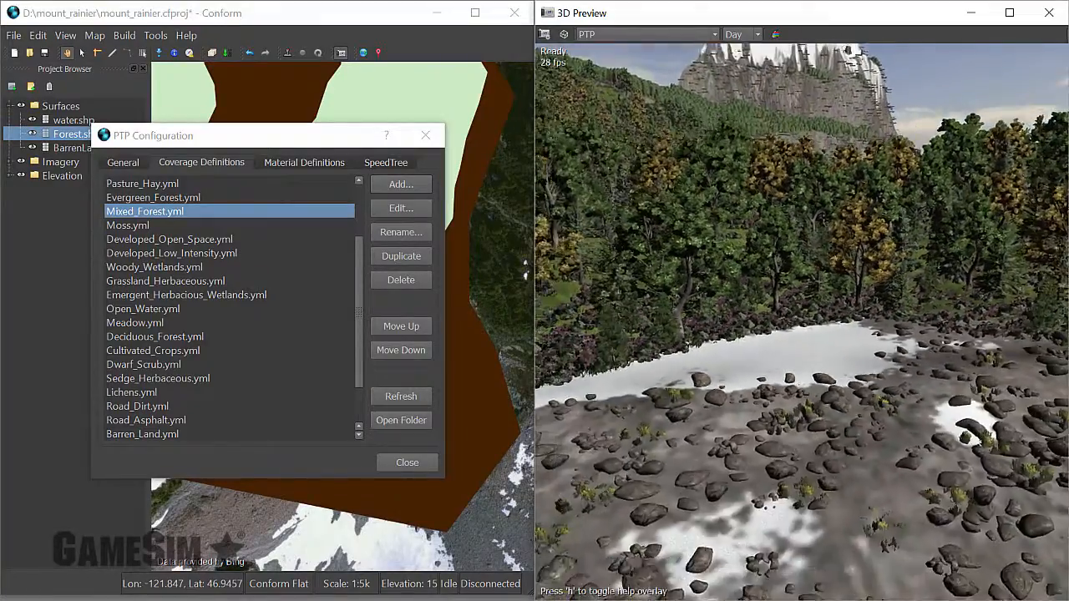
{"action": "key", "text": "s"}
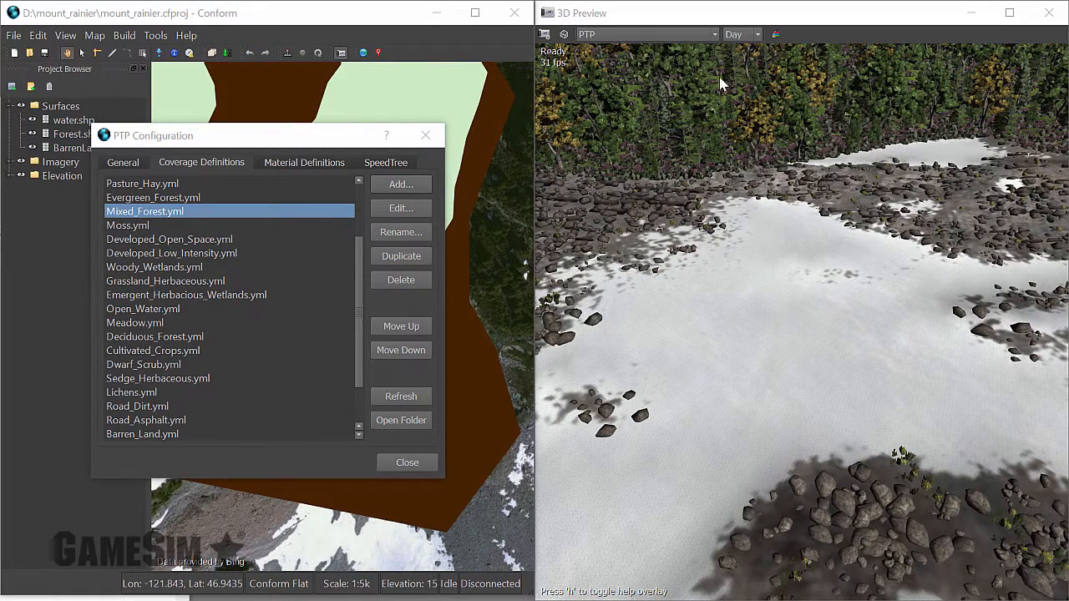
Compare the snow area in the 3D preview using Imagery mode, and return the preview to PTP mode.
{"action": "left_click", "coordinate": [715, 35]}
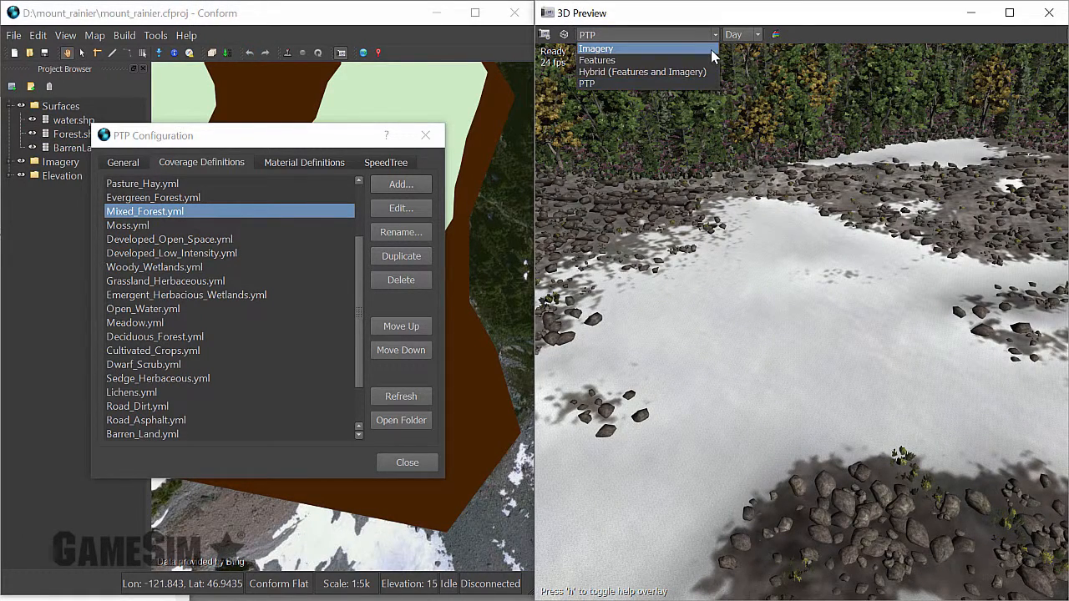
{"action": "left_click", "coordinate": [711, 50]}
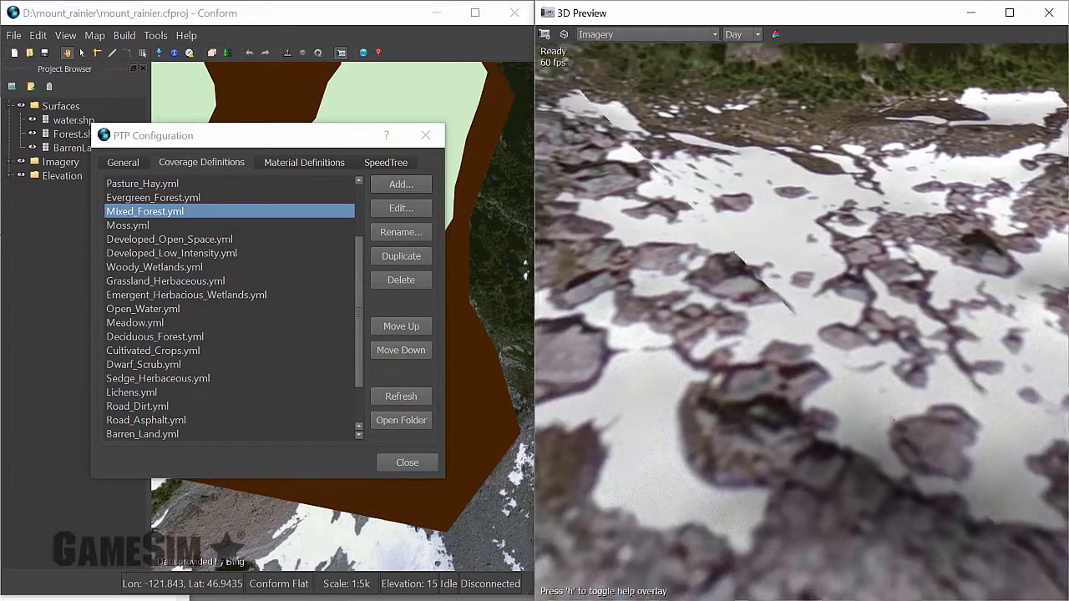
{"action": "left_click_drag", "start_coordinate": [802, 321], "coordinate": [777, 326]}
{"action": "left_click_drag", "start_coordinate": [746, 289], "coordinate": [715, 288]}
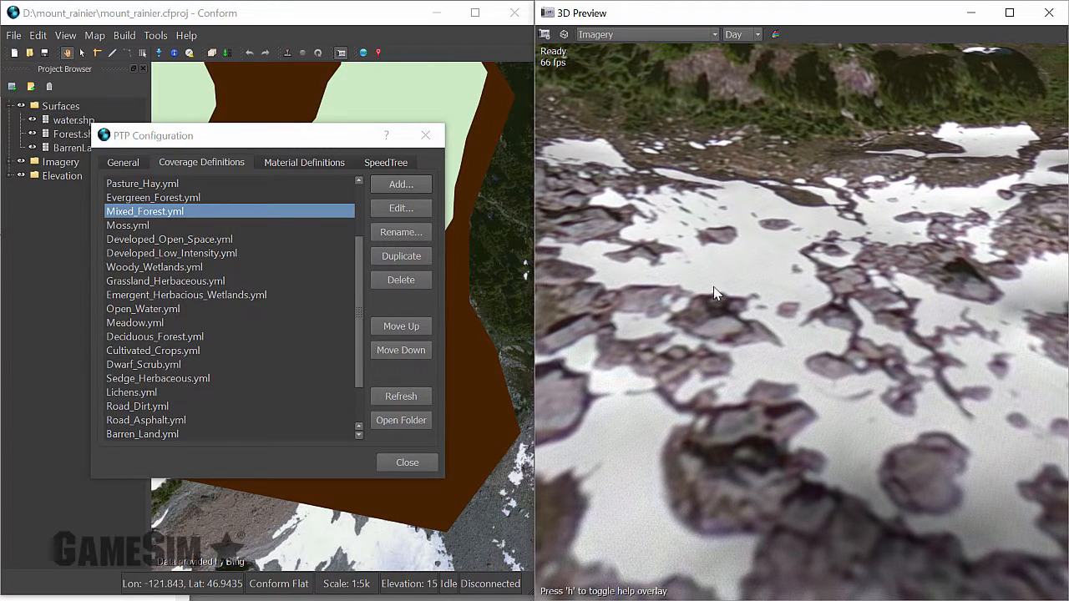
{"action": "left_click", "coordinate": [656, 35]}
{"action": "left_click", "coordinate": [626, 80]}
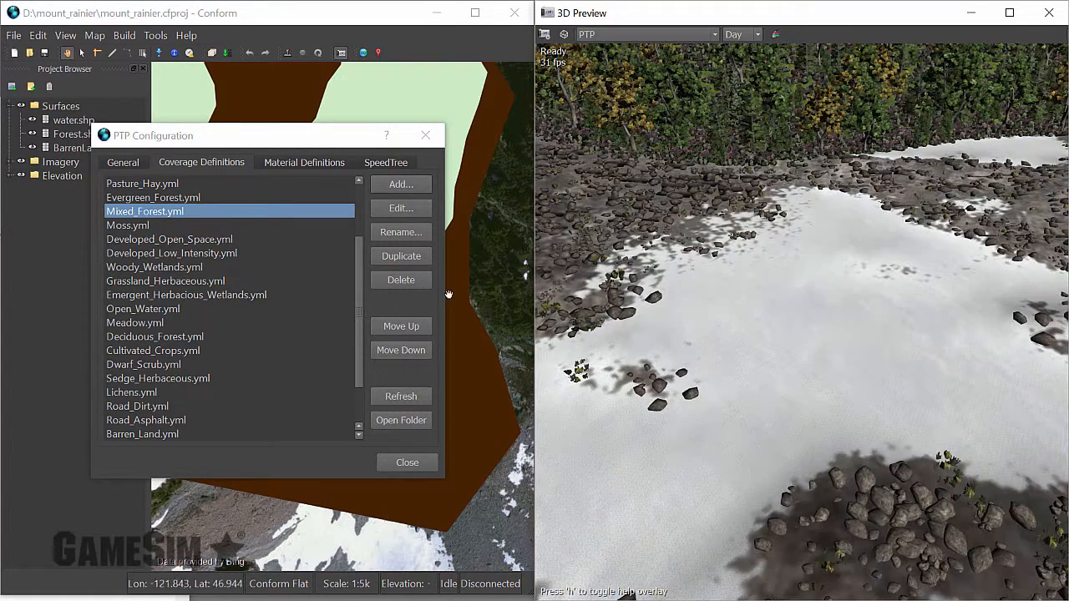
Open the Perennial_Ice_Snow.yml material definition for editing and add the Rocks_Gray_Medium.jpg texture to it.
{"action": "left_click", "coordinate": [303, 164]}
{"action": "mouse_move", "coordinate": [354, 309]}
{"action": "left_mouse_down"}
{"action": "mouse_move", "coordinate": [348, 326]}
{"action": "mouse_move", "coordinate": [339, 315]}
{"action": "left_mouse_up"}
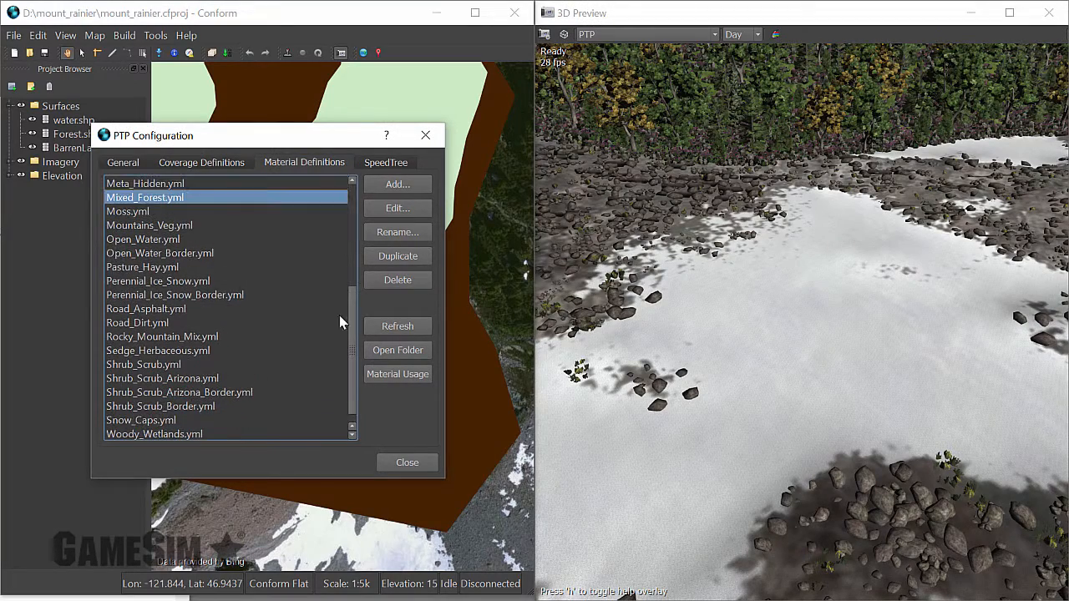
{"action": "left_click", "coordinate": [186, 284]}
{"action": "left_click", "coordinate": [391, 208]}
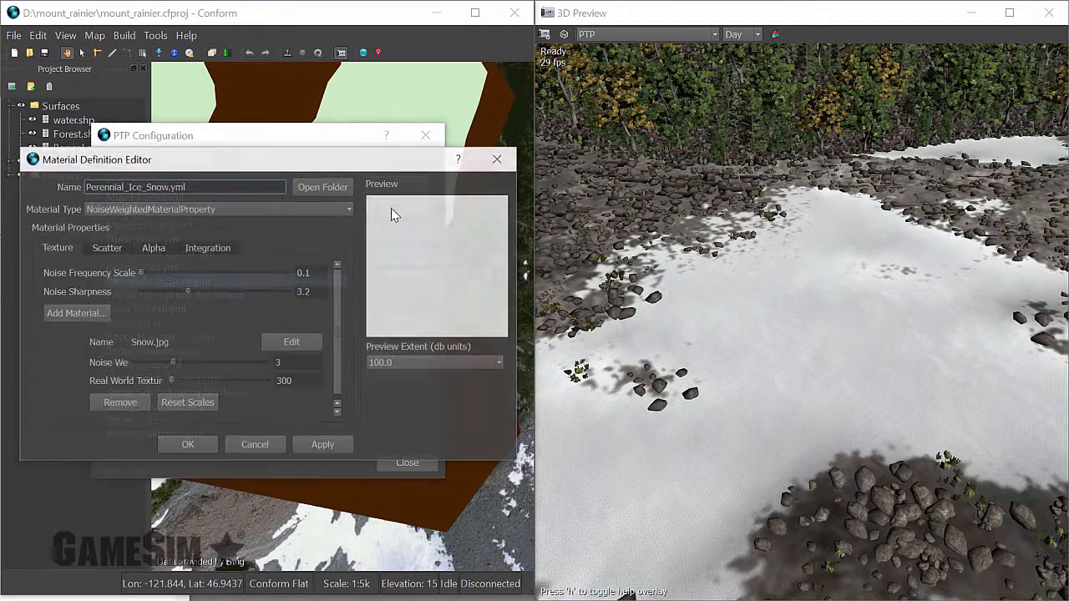
{"action": "left_click", "coordinate": [77, 315]}
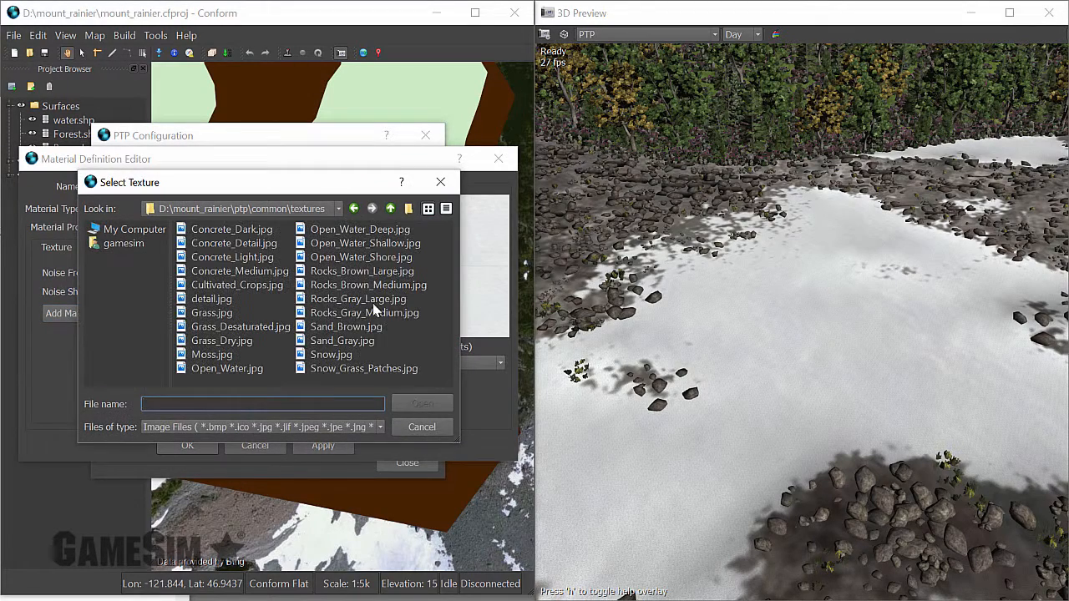
{"action": "left_click", "coordinate": [376, 312]}
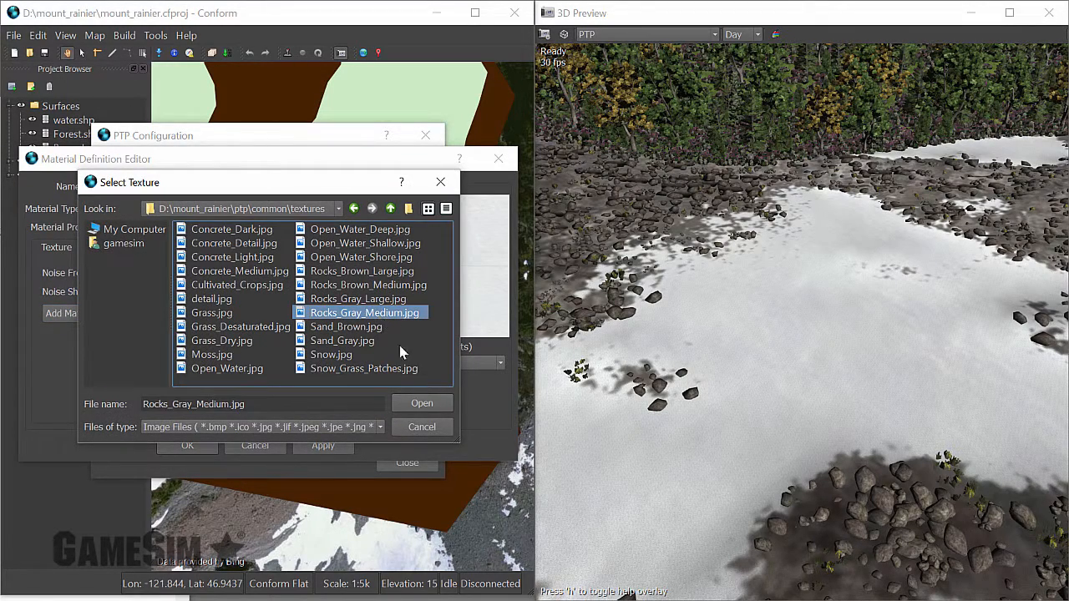
{"action": "left_click", "coordinate": [421, 403]}
Set the Rocks_Gray_Medium texture's noise weight to 3 and real world texture size to 200, apply the changes, and inspect the snow up close.
{"action": "left_click_drag", "start_coordinate": [339, 333], "coordinate": [338, 402]}
{"action": "double_click", "coordinate": [291, 359]}
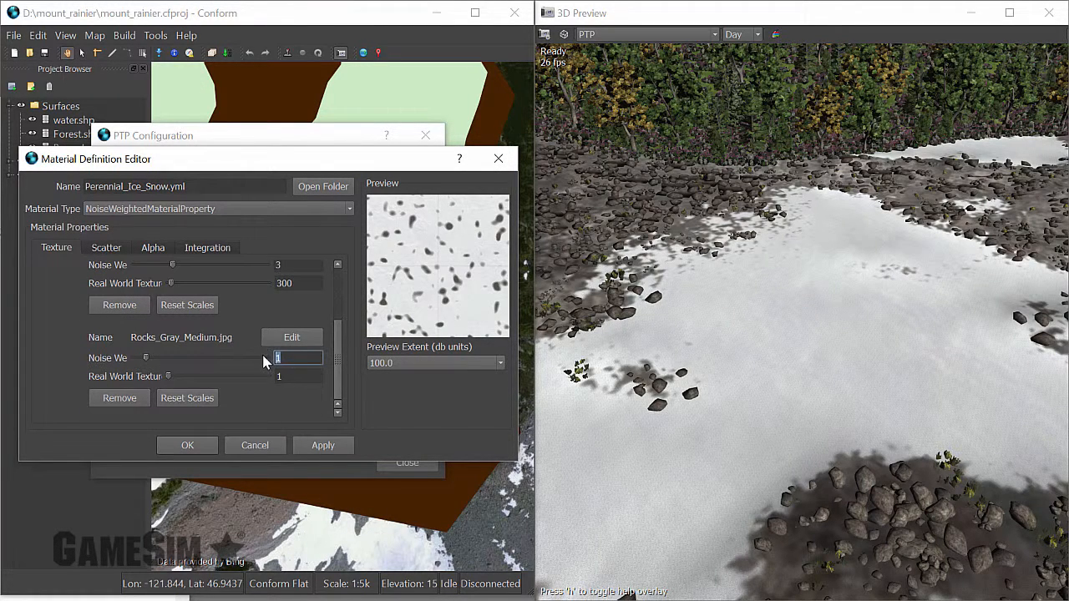
{"action": "type", "text": "3"}
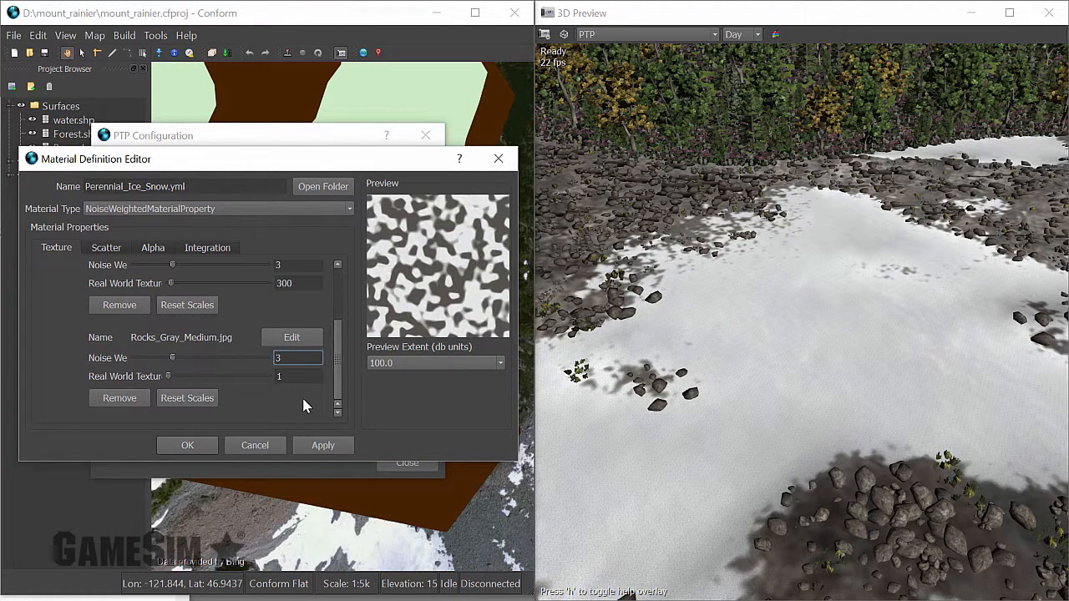
{"action": "double_click", "coordinate": [306, 377]}
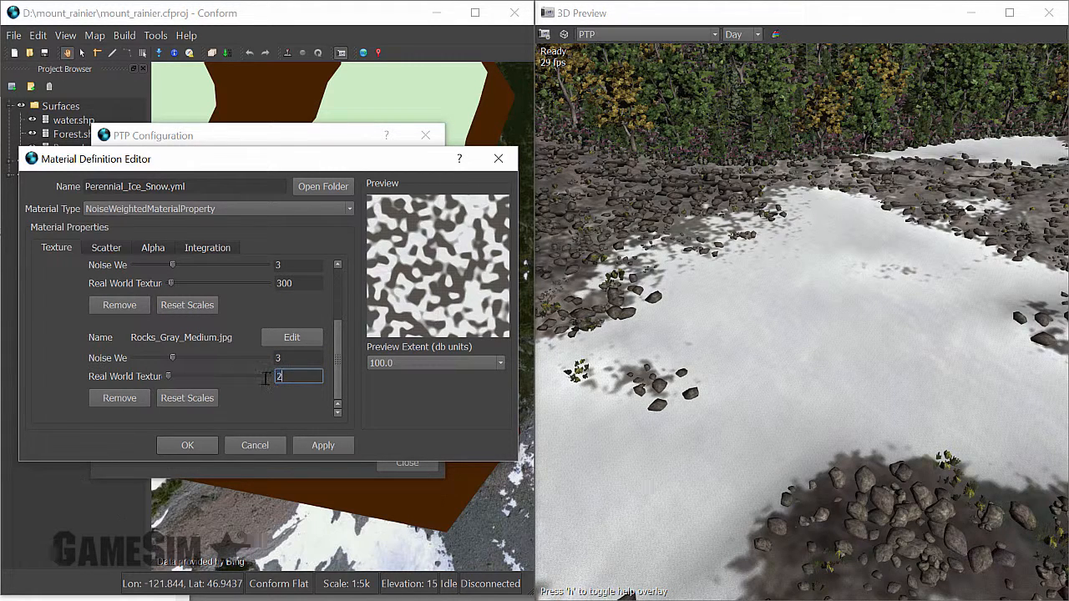
{"action": "left_click", "coordinate": [331, 445]}
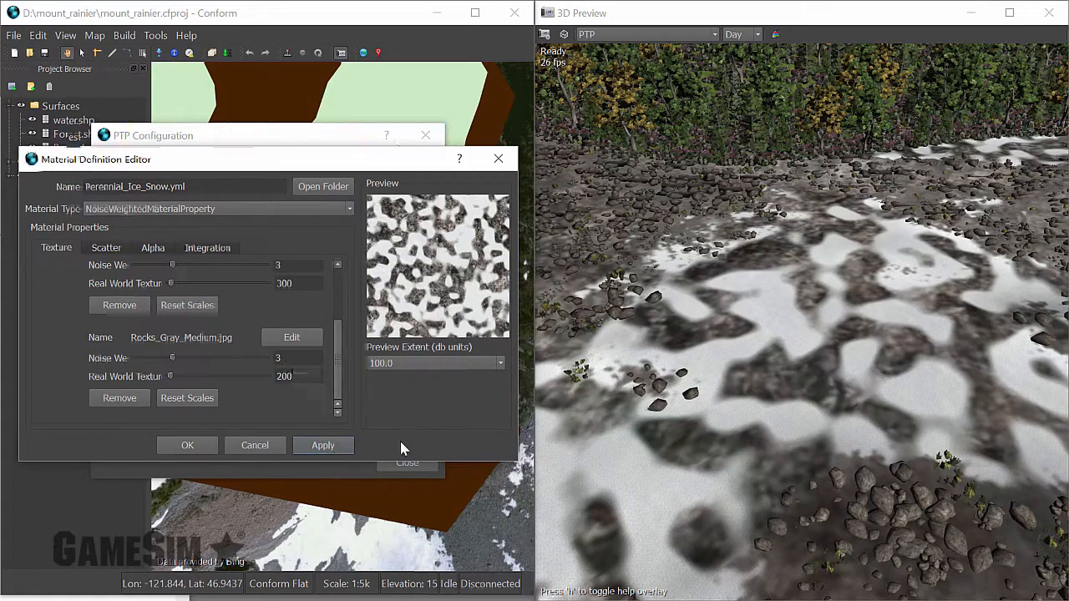
{"action": "left_click_drag", "start_coordinate": [876, 422], "coordinate": [872, 447]}
{"action": "key", "text": "w"}
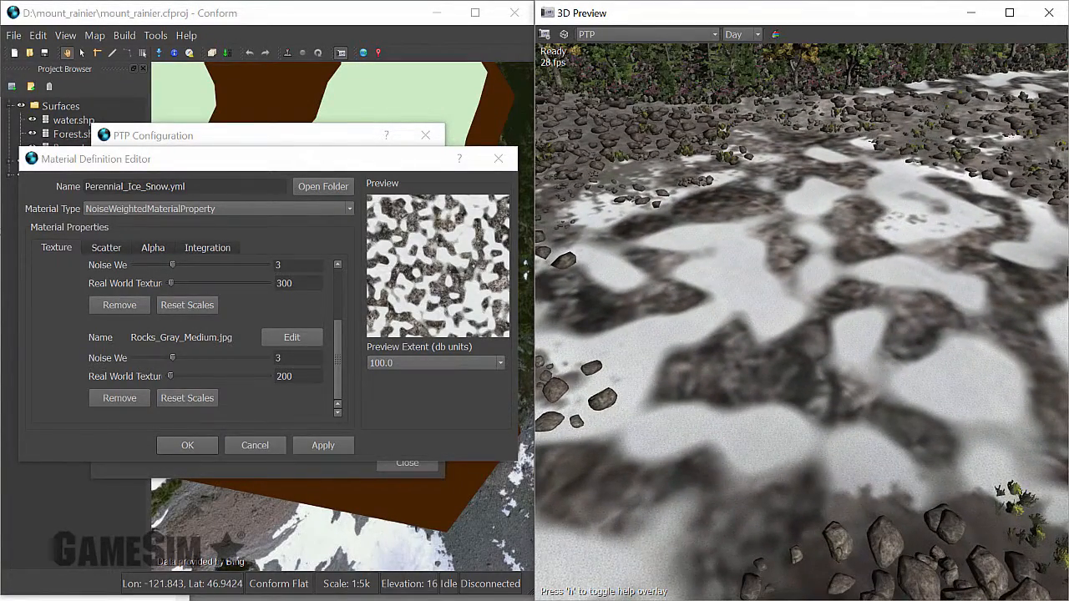
Add the Atlas_4/Quartzite_RT.srt rock model to the scatter of the Perennial_Ice_Snow material.
{"action": "left_click", "coordinate": [111, 249]}
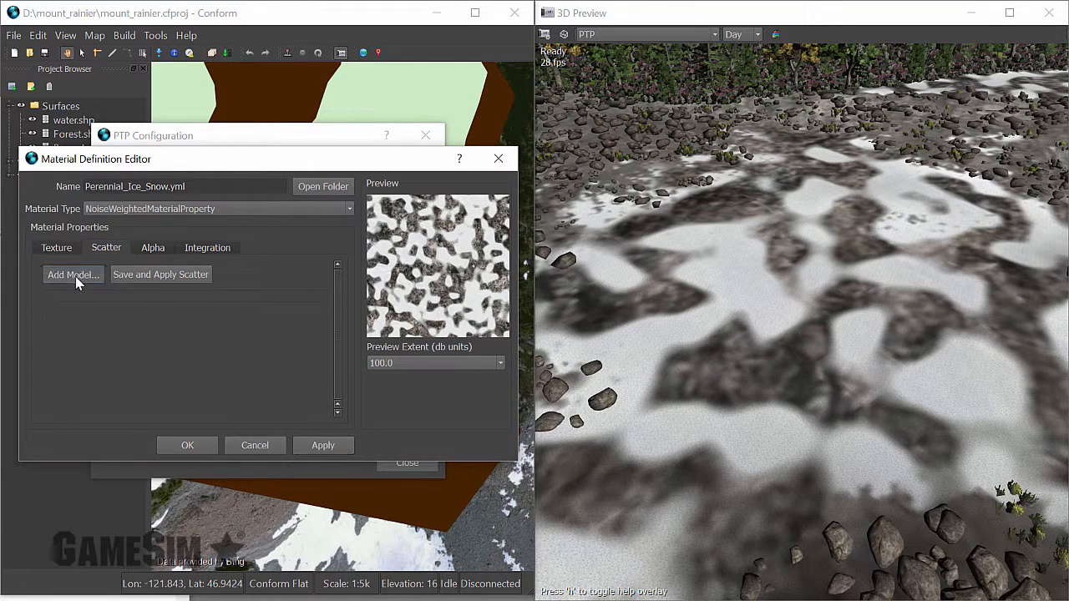
{"action": "left_click", "coordinate": [75, 276]}
{"action": "left_click", "coordinate": [228, 343]}
{"action": "double_click", "coordinate": [227, 343]}
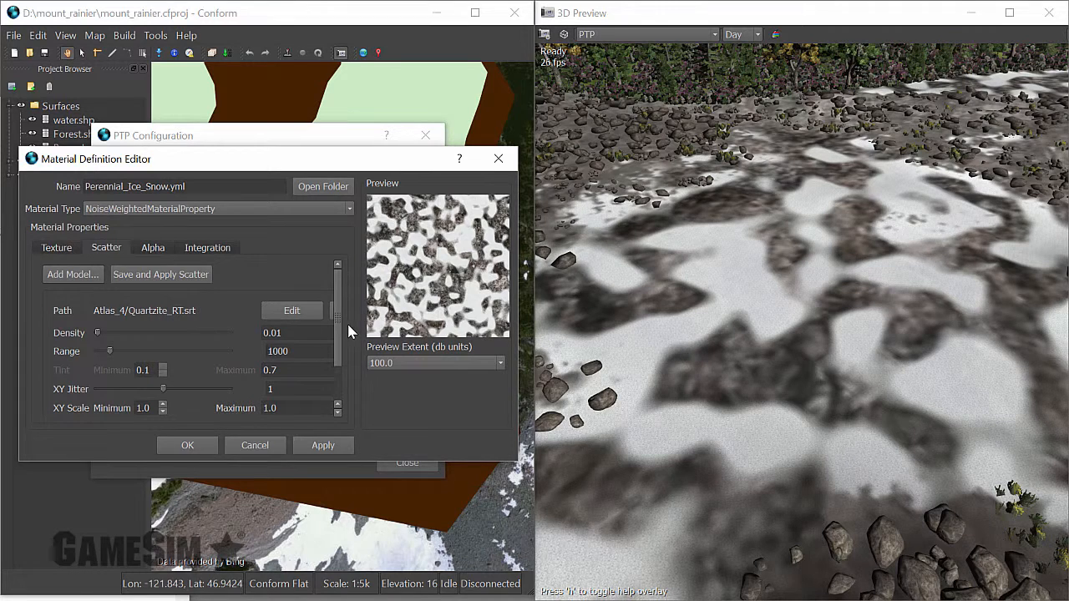
Set the Quartzite_RT scatter to XY scale from 3.0 to 4.0 and density 0.001, apply it, and inspect the boulders up close.
{"action": "left_click_drag", "start_coordinate": [337, 334], "coordinate": [337, 361]}
{"action": "double_click", "coordinate": [155, 362]}
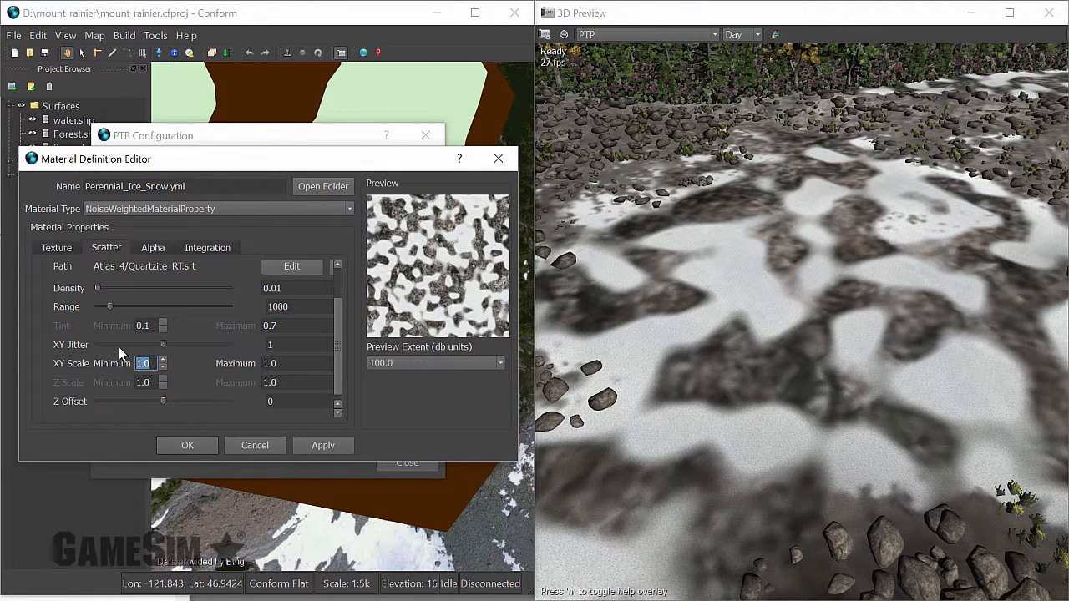
{"action": "type", "text": "3"}
{"action": "double_click", "coordinate": [285, 363]}
{"action": "type", "text": "4"}
{"action": "left_click", "coordinate": [273, 287]}
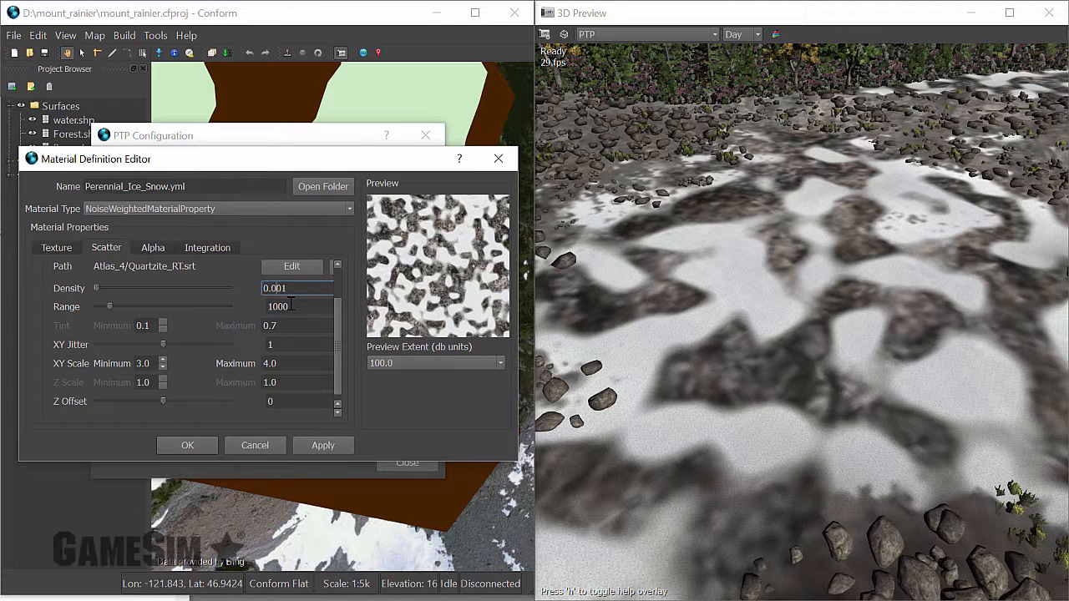
{"action": "left_click", "coordinate": [314, 446]}
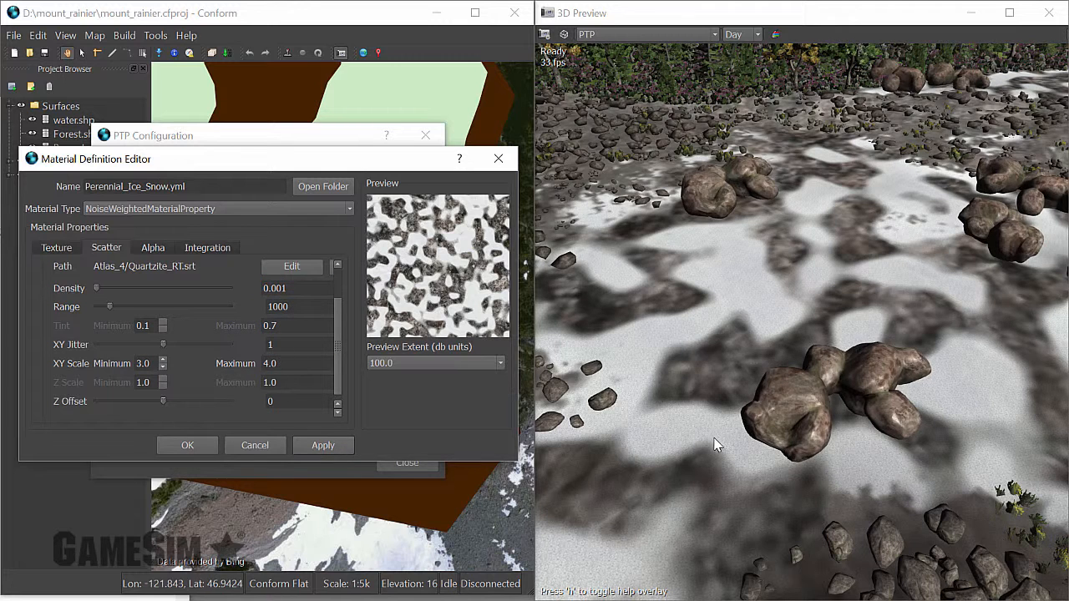
{"action": "left_click_drag", "start_coordinate": [714, 439], "coordinate": [774, 396]}
{"action": "key", "text": "w"}
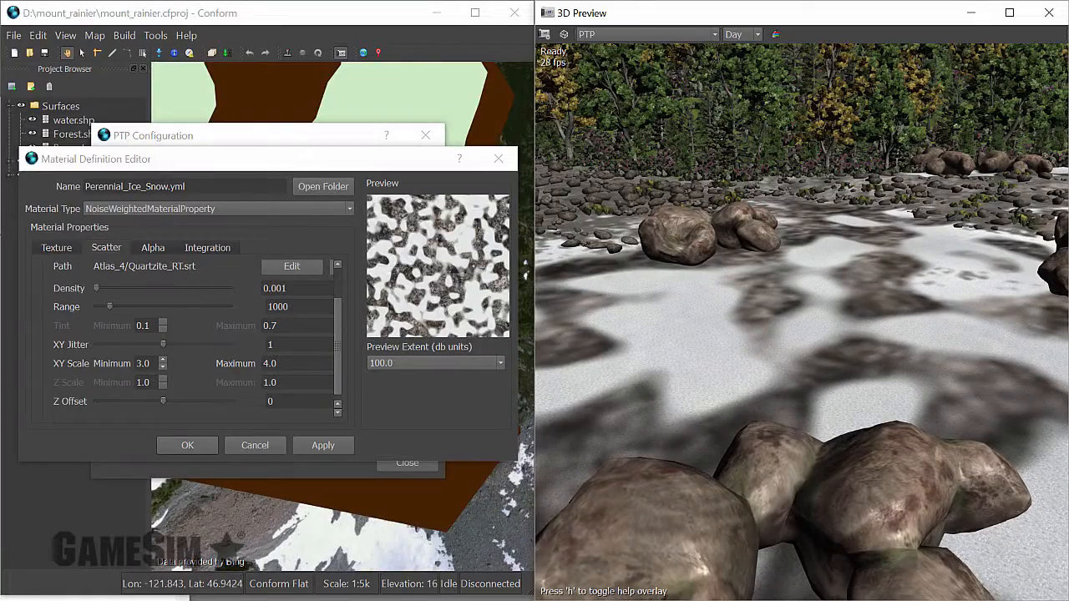